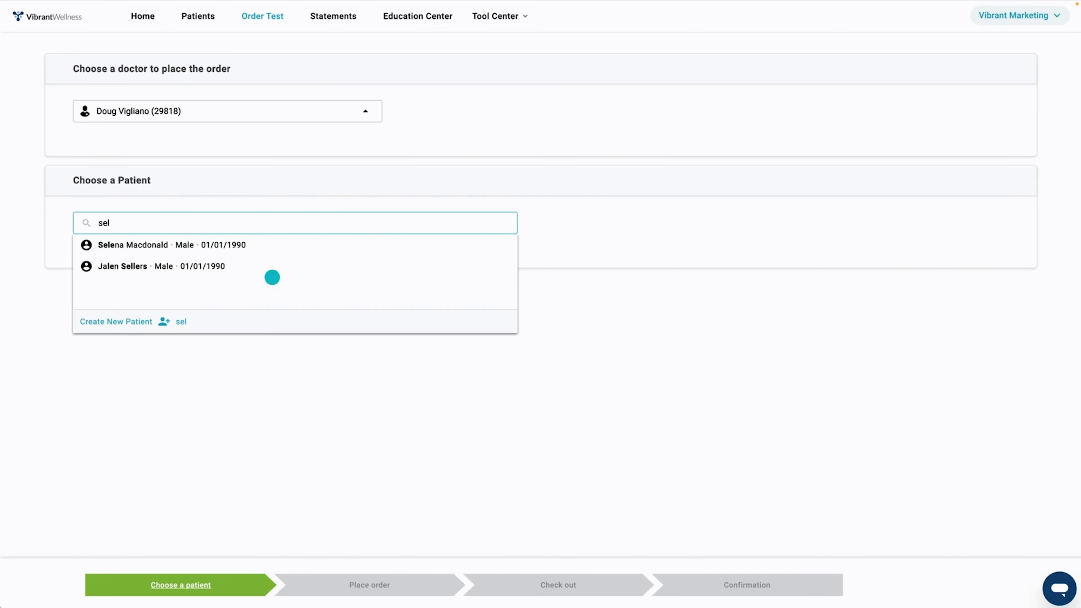
Create a new patient record with the filled-in patient details and continue to placing the order
{"action": "left_click", "coordinate": [147, 321]}
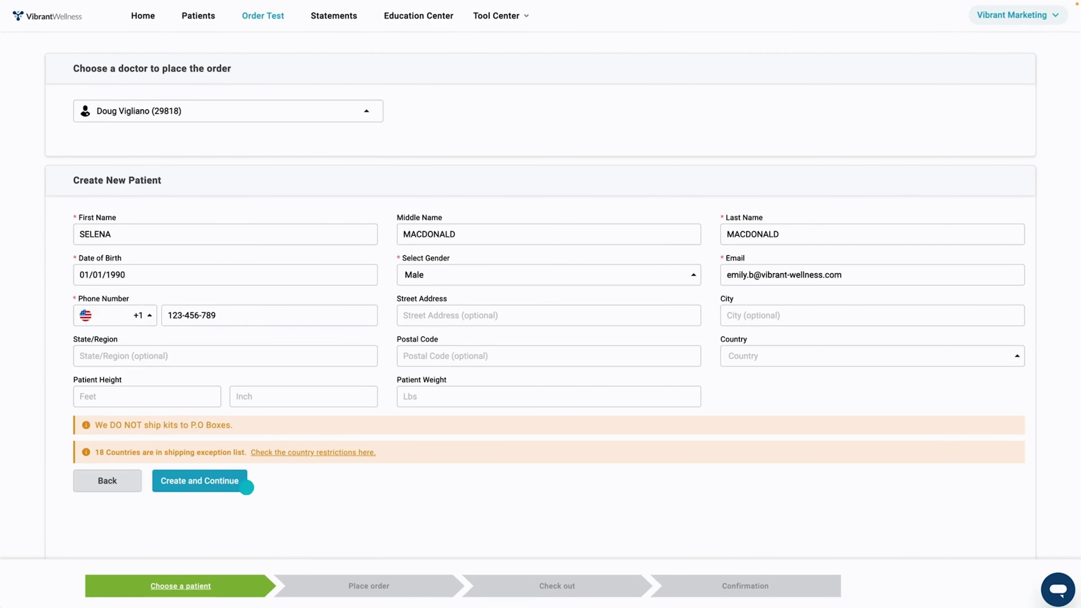
{"action": "left_click", "coordinate": [208, 484]}
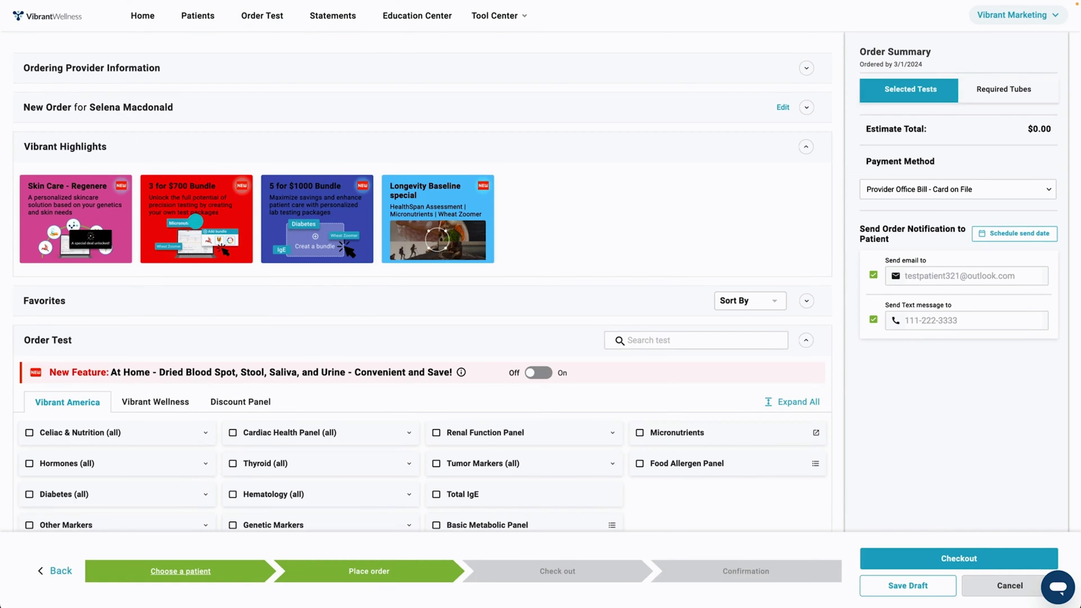
Build the 3 for $700 Bundle from Wheat Zoomer DBS, Gut Zoomer 3.0 and Environmental toxin, and view the discount panel
{"action": "left_click", "coordinate": [197, 221]}
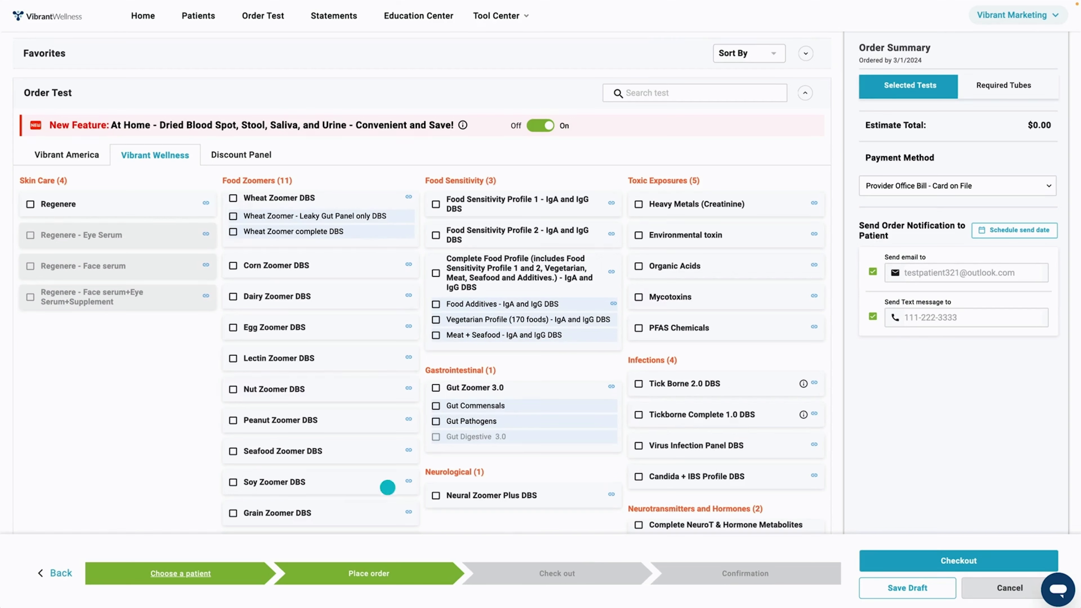
{"action": "left_click", "coordinate": [234, 199]}
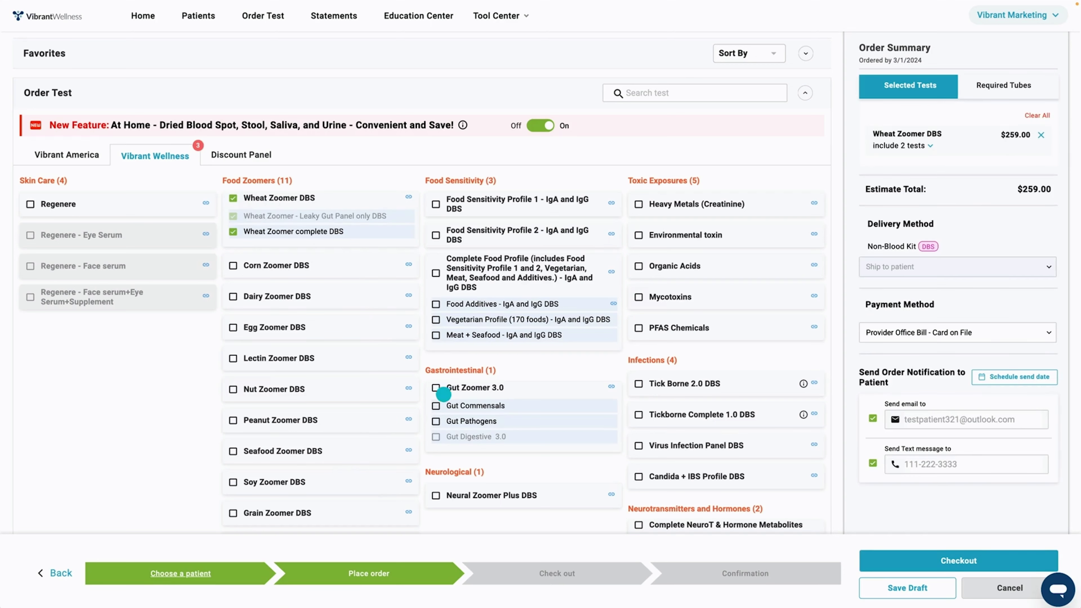
{"action": "left_click", "coordinate": [436, 387]}
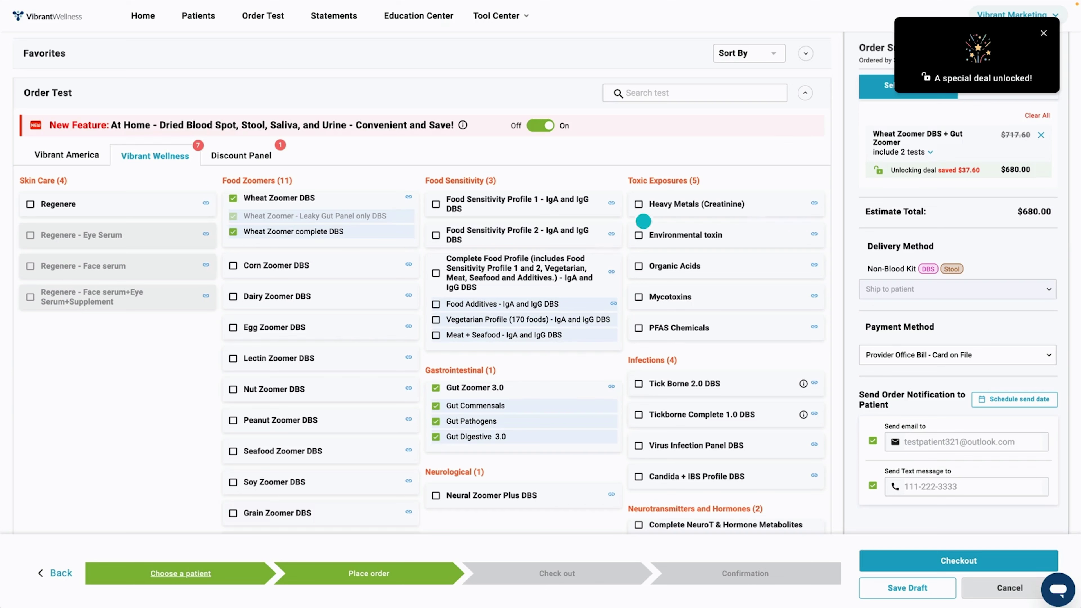
{"action": "left_click", "coordinate": [639, 235]}
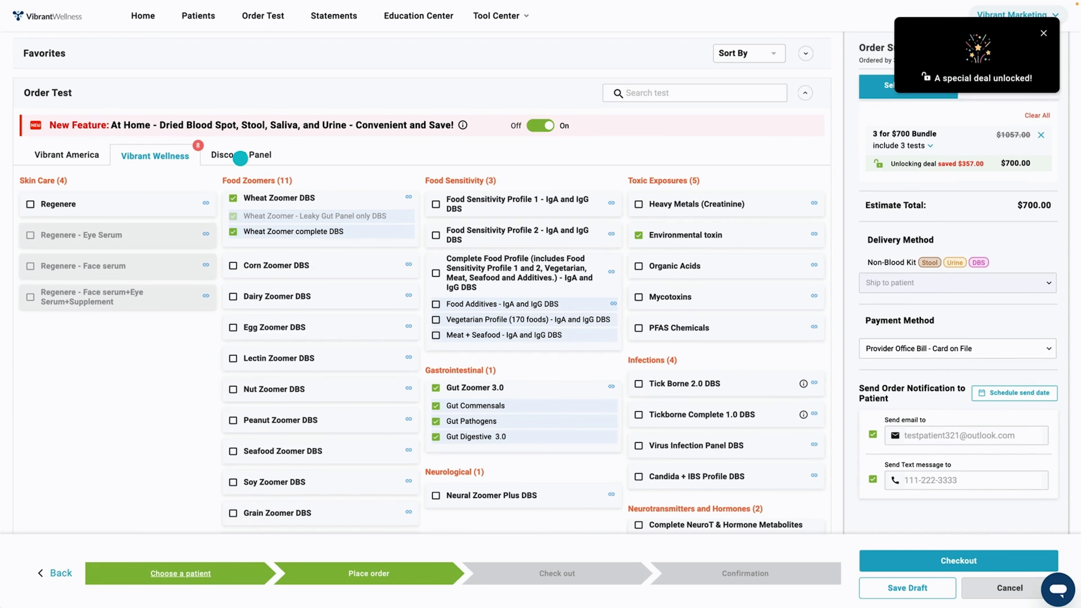
{"action": "left_click", "coordinate": [241, 156]}
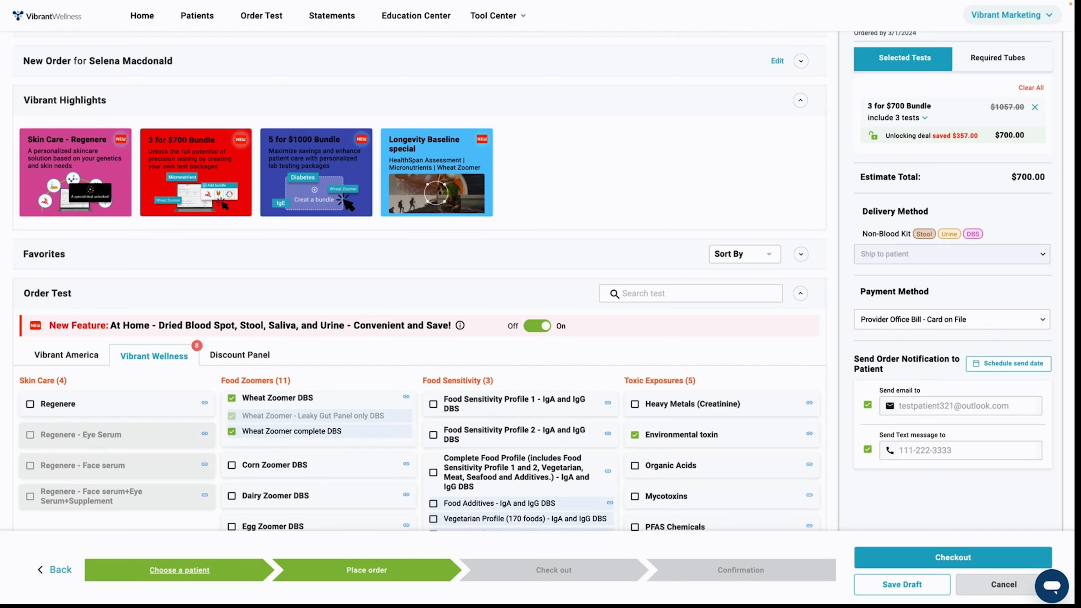
Turn off the At Home self-collect menu and agree to discard the unsupported 3 for $700 Bundle
{"action": "left_click", "coordinate": [532, 328]}
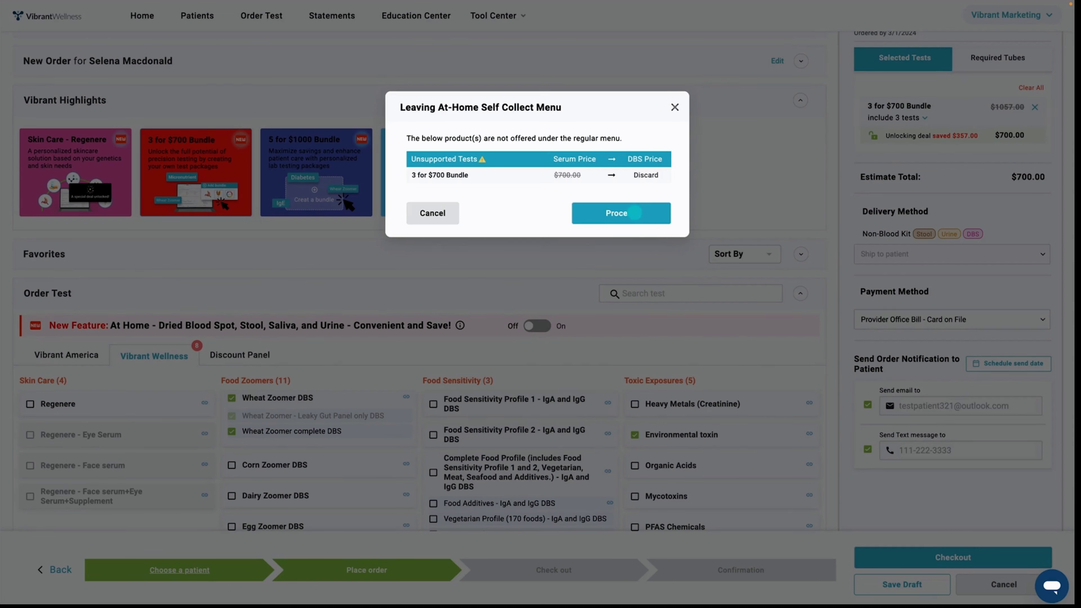
{"action": "left_click", "coordinate": [635, 213]}
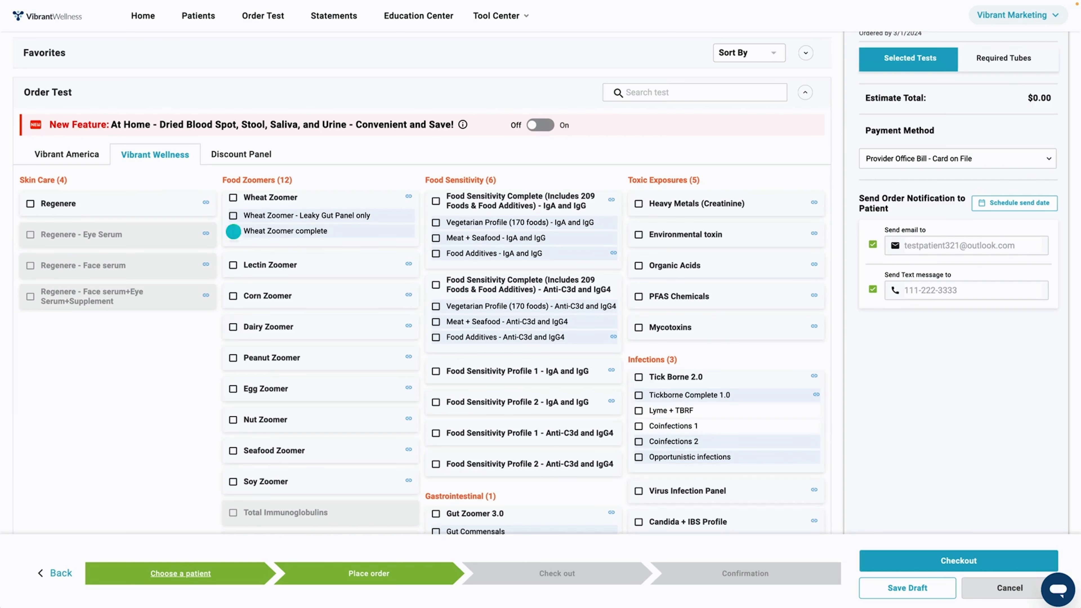
Switch to the Vibrant America tests and start creating a shortcut bundle under Favorites
{"action": "left_click", "coordinate": [90, 164]}
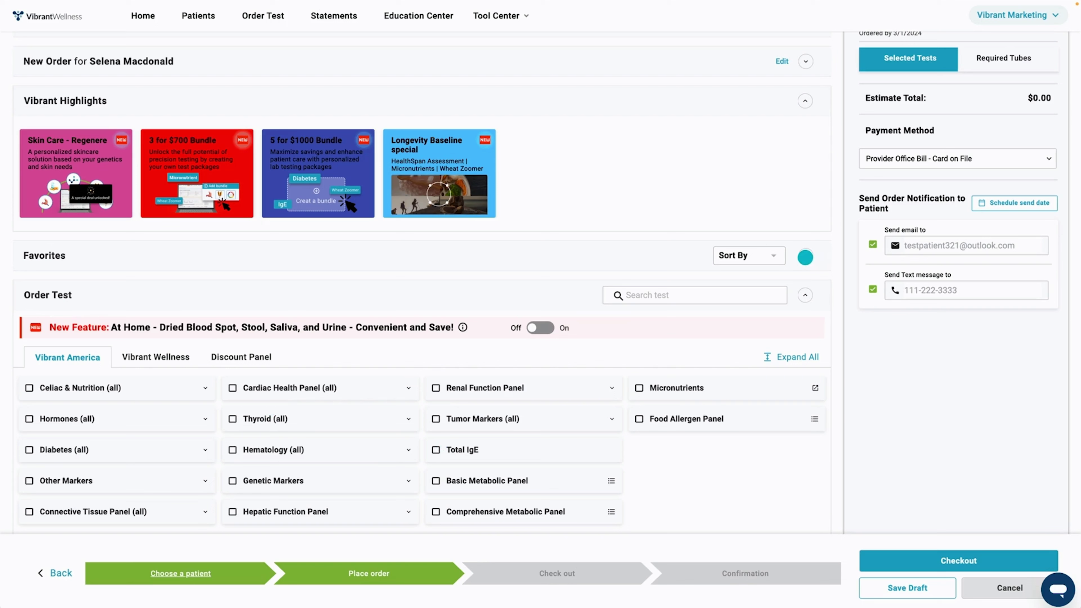
{"action": "left_click", "coordinate": [805, 256]}
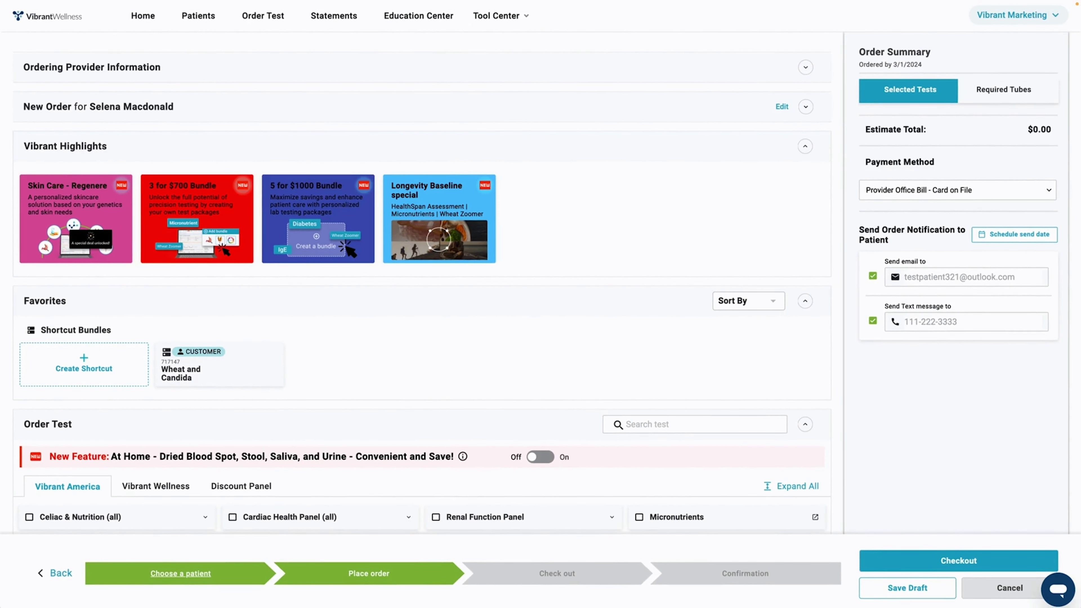
{"action": "left_click", "coordinate": [84, 363]}
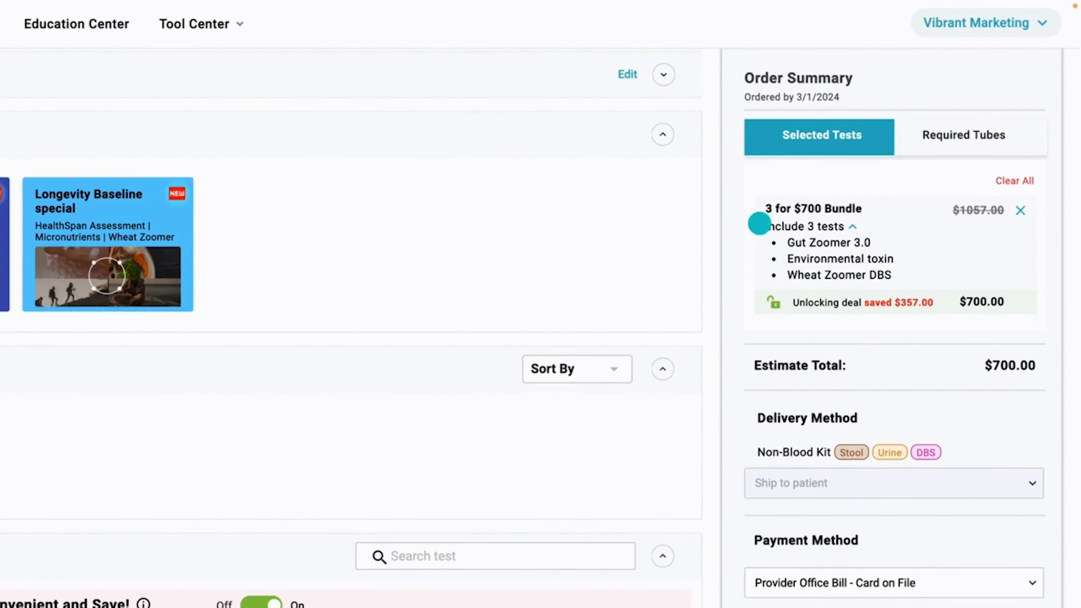
Review the required tubes, selected tests and delivery method in the order summary
{"action": "left_click", "coordinate": [959, 138]}
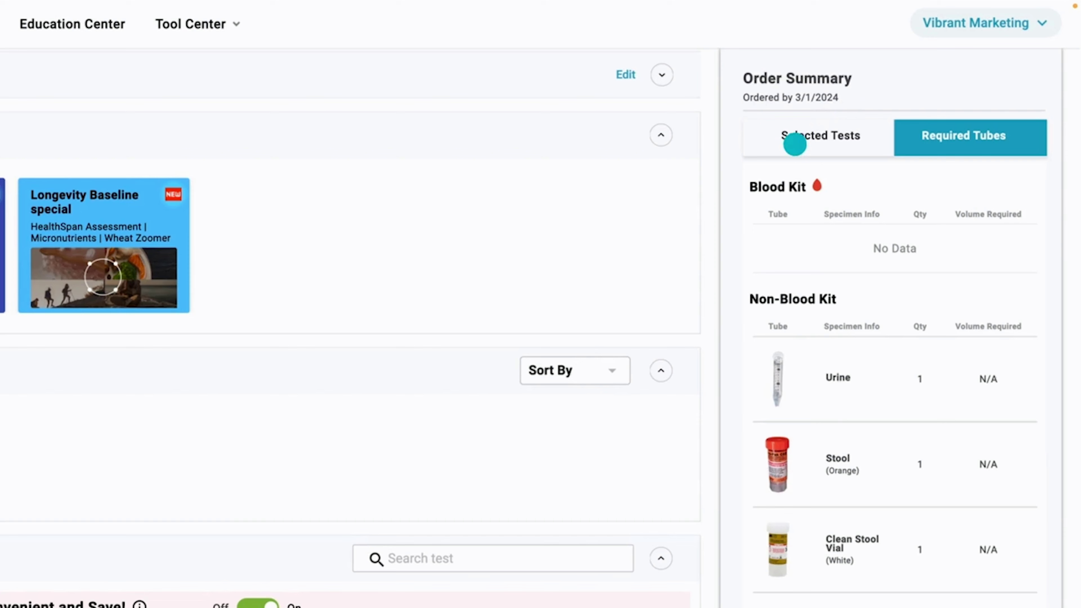
{"action": "left_click", "coordinate": [792, 145]}
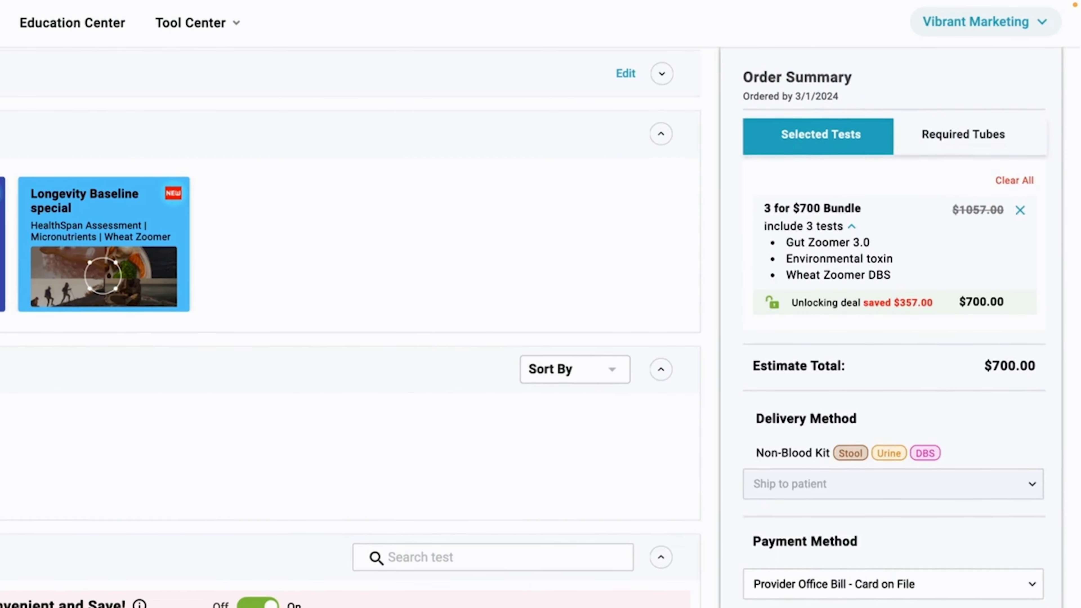
{"action": "scroll", "coordinate": [791, 148], "scroll_direction": "down", "scroll_amount": 3}
{"action": "scroll", "coordinate": [540, 298], "scroll_direction": "down", "scroll_amount": 3}
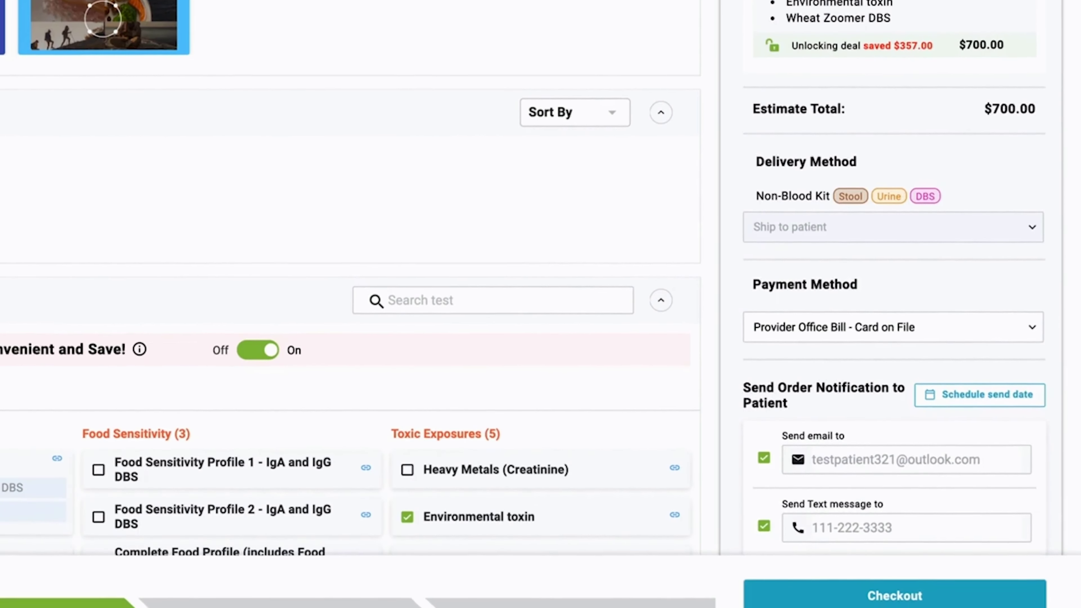
View the payment method options and the send date scheduling for the patient's order notification
{"action": "left_click", "coordinate": [993, 332]}
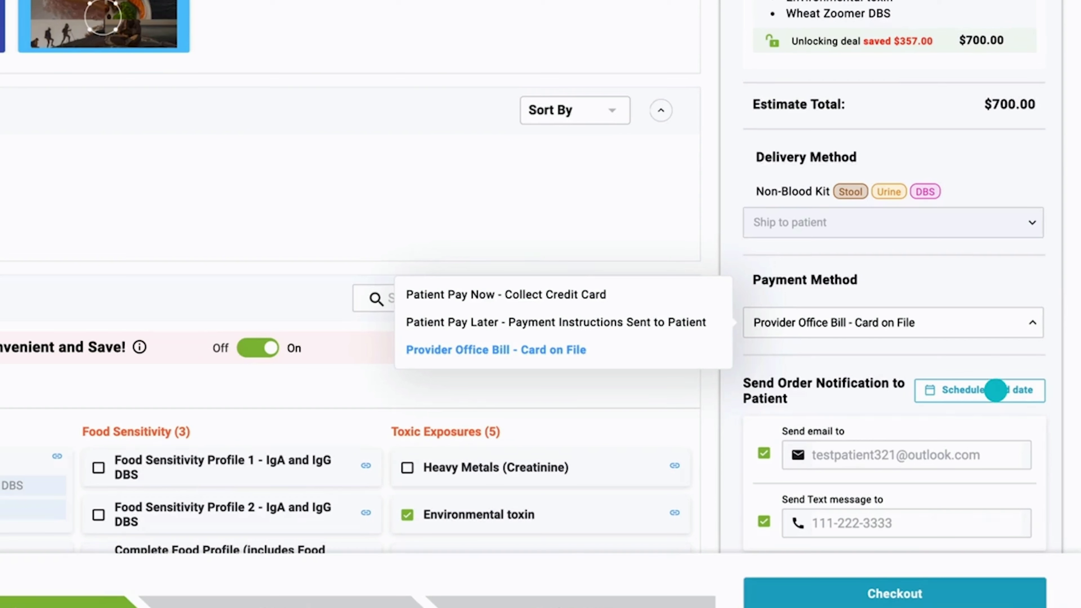
{"action": "left_click", "coordinate": [996, 390]}
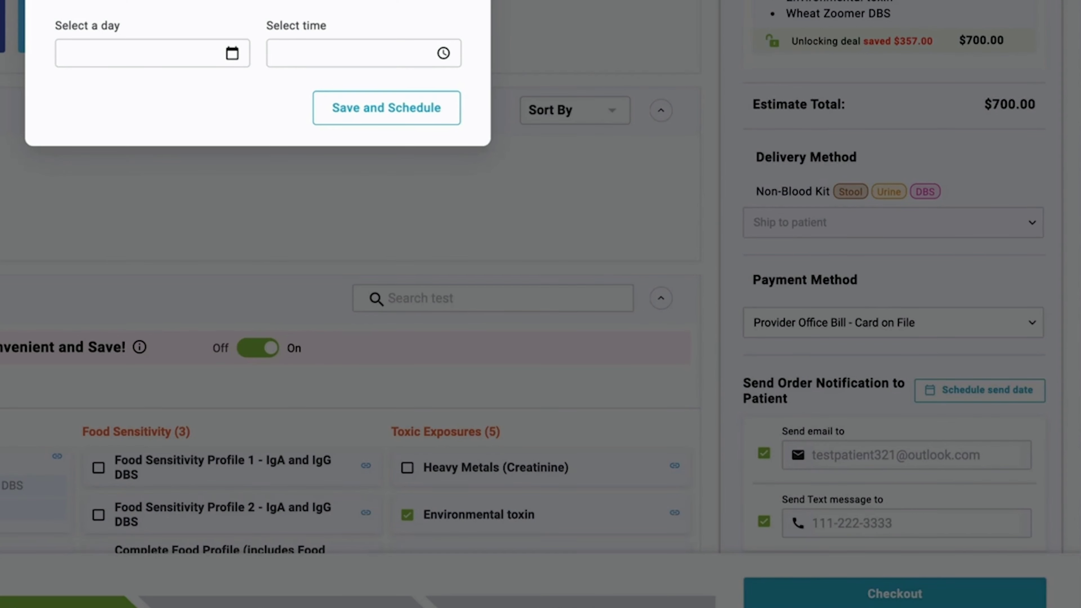
{"action": "left_click", "coordinate": [588, 22]}
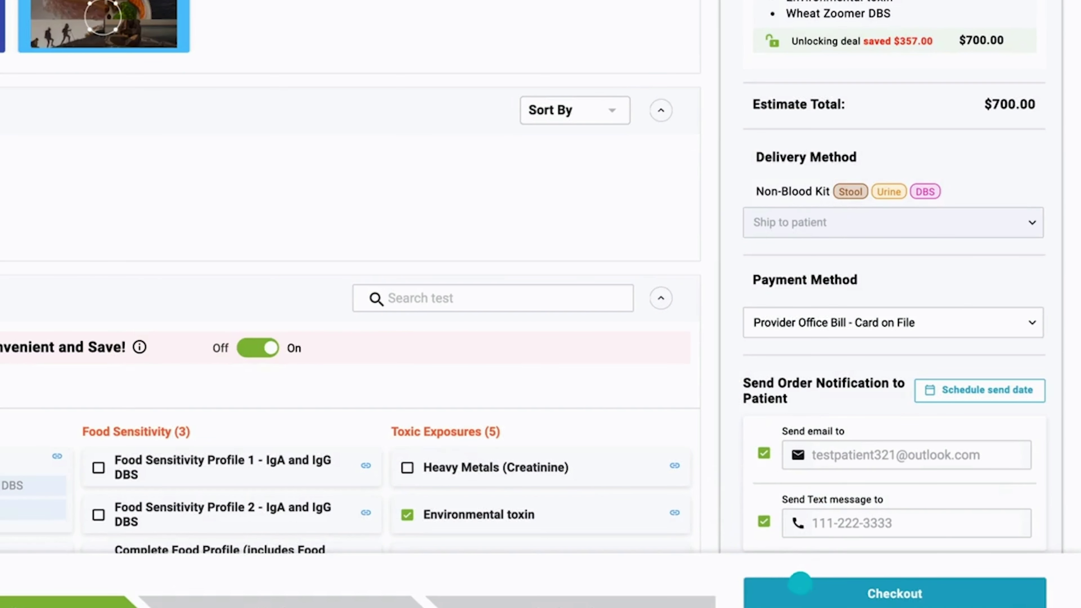
Proceed to checkout with the bundle order and start adding a new credit card for the provider office bill
{"action": "left_click", "coordinate": [864, 593]}
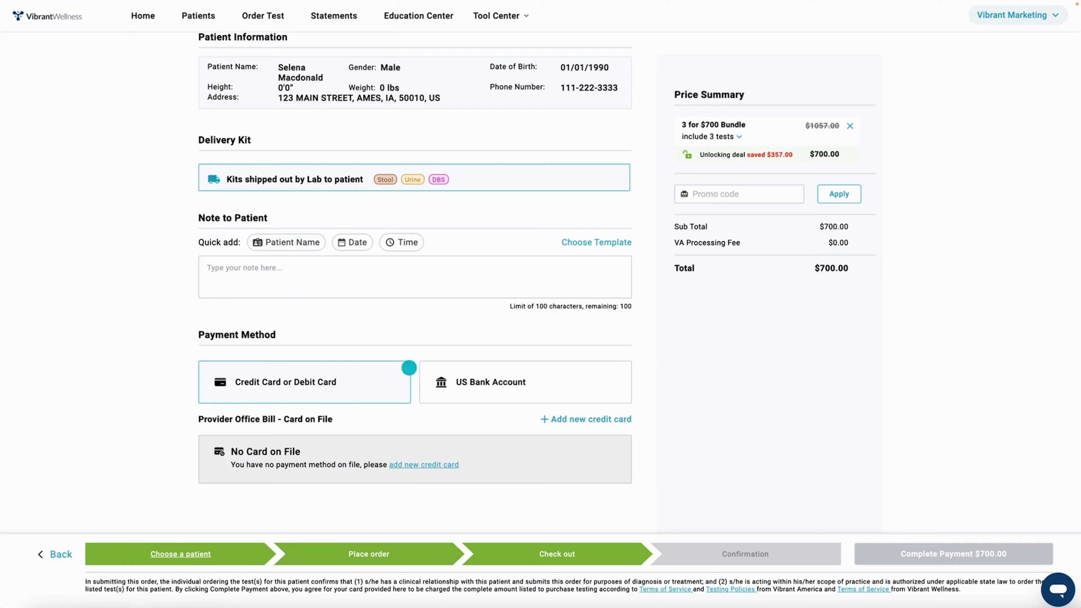
{"action": "left_click", "coordinate": [612, 419]}
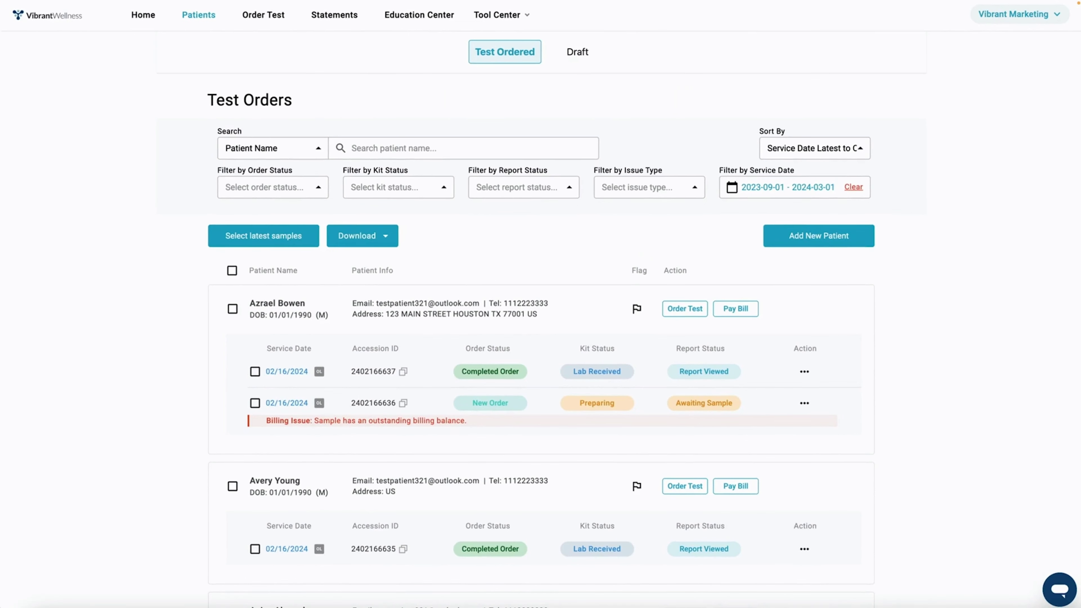
Review the search criteria, the order, kit, report and issue filters, the service date range and the sort options for the test orders
{"action": "left_click", "coordinate": [302, 150]}
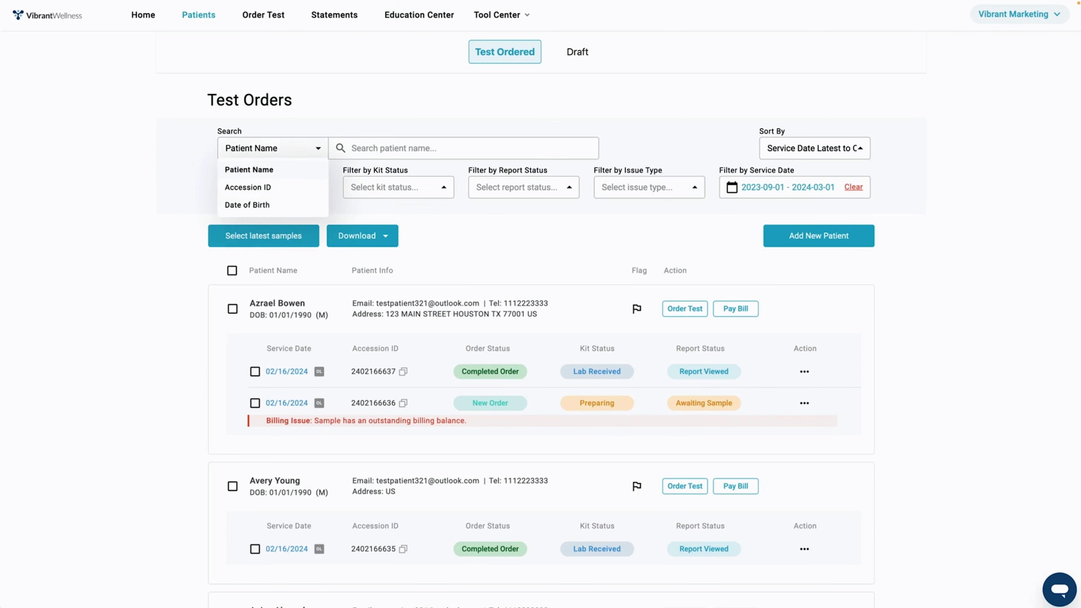
{"action": "left_click", "coordinate": [343, 149]}
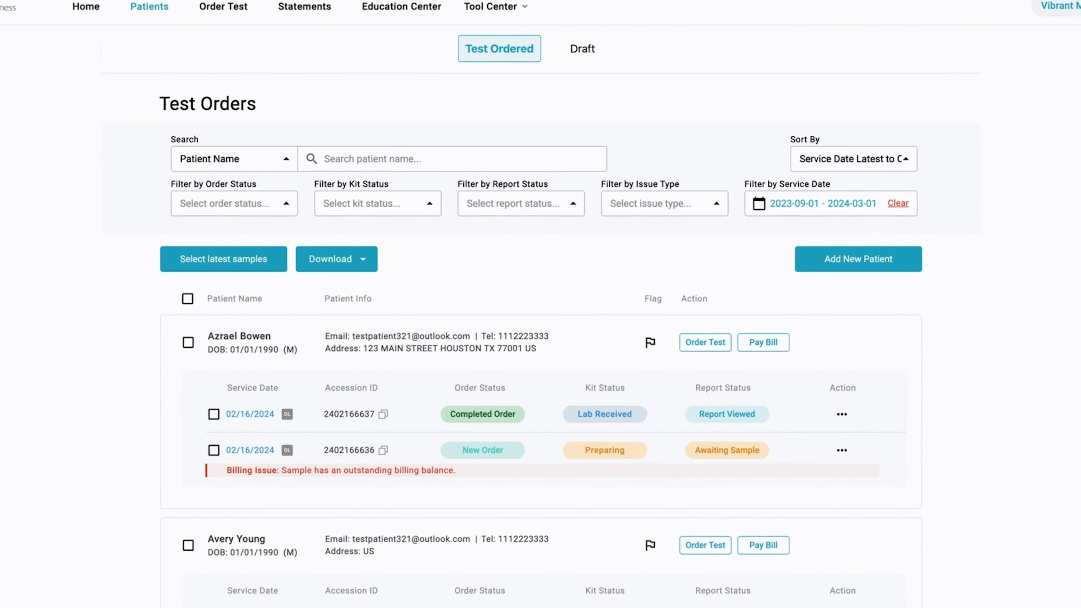
{"action": "left_click", "coordinate": [274, 205]}
{"action": "left_click", "coordinate": [365, 205]}
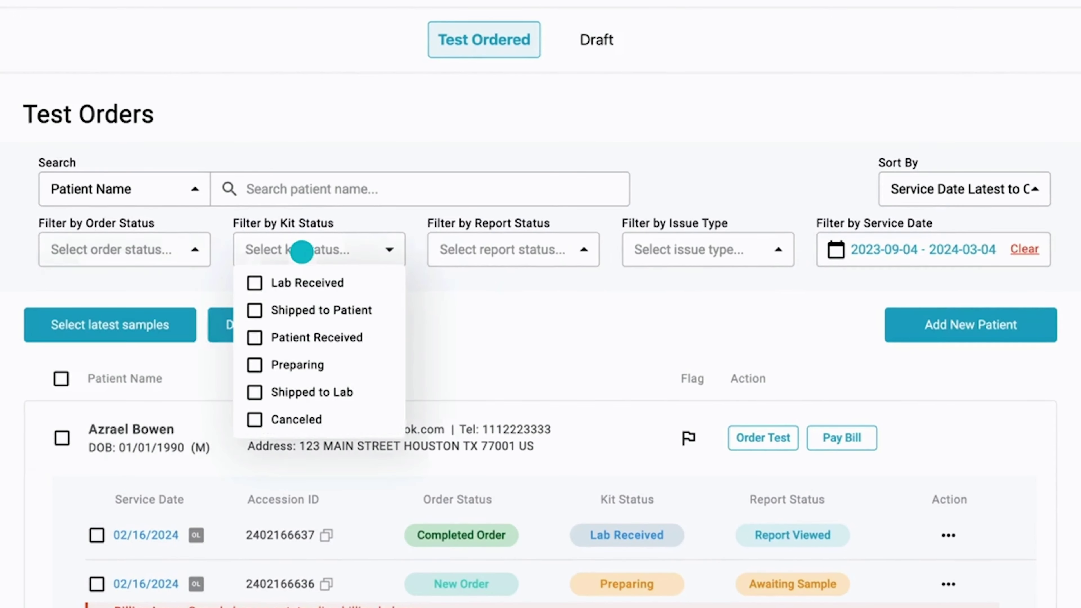
{"action": "left_click", "coordinate": [459, 250]}
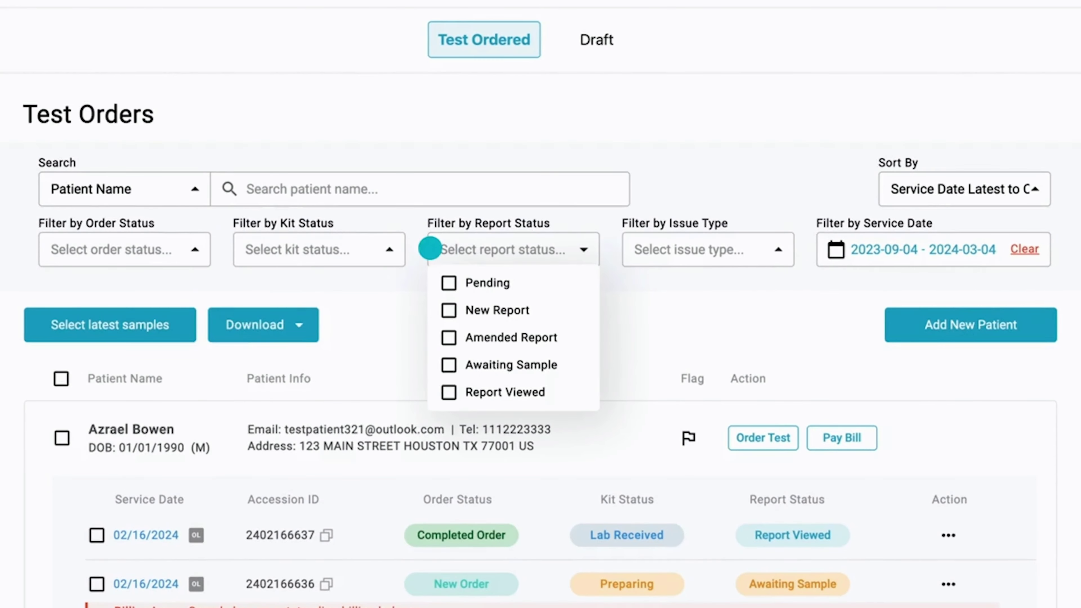
{"action": "left_click", "coordinate": [731, 252]}
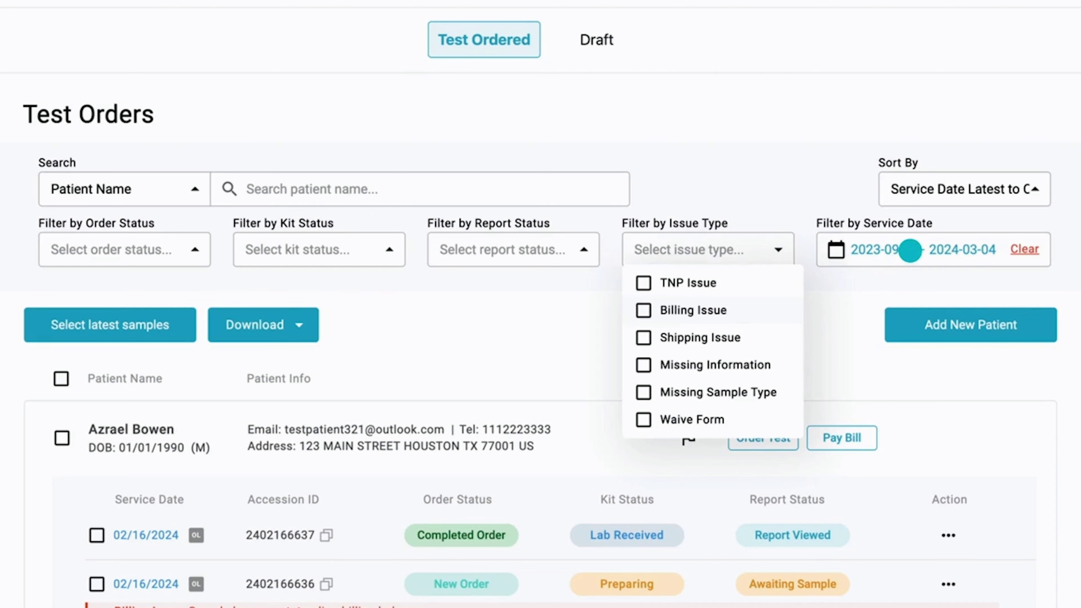
{"action": "left_click", "coordinate": [910, 250]}
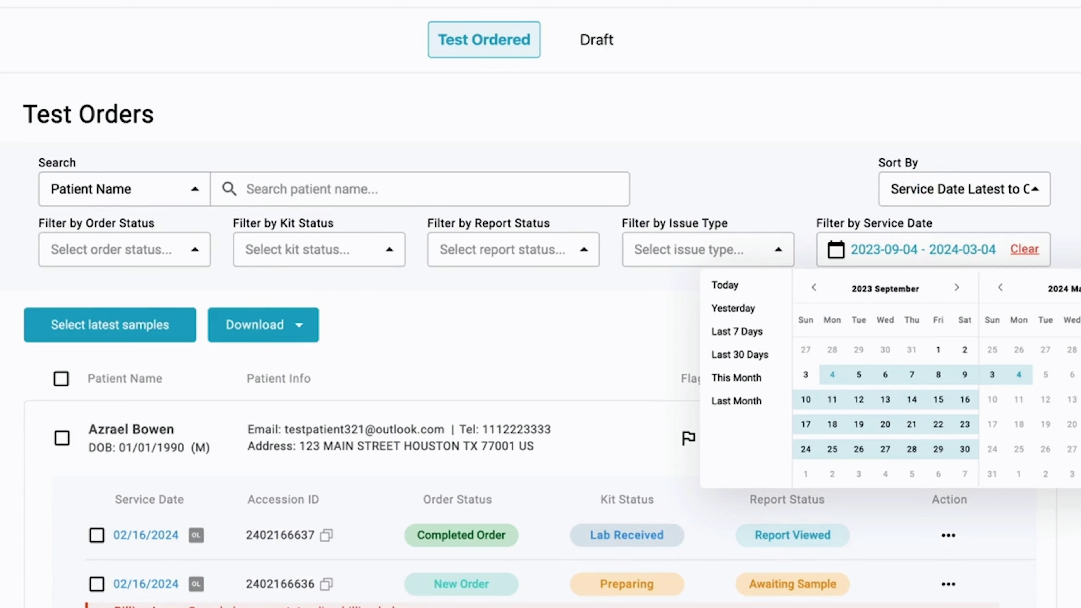
{"action": "left_click", "coordinate": [963, 188]}
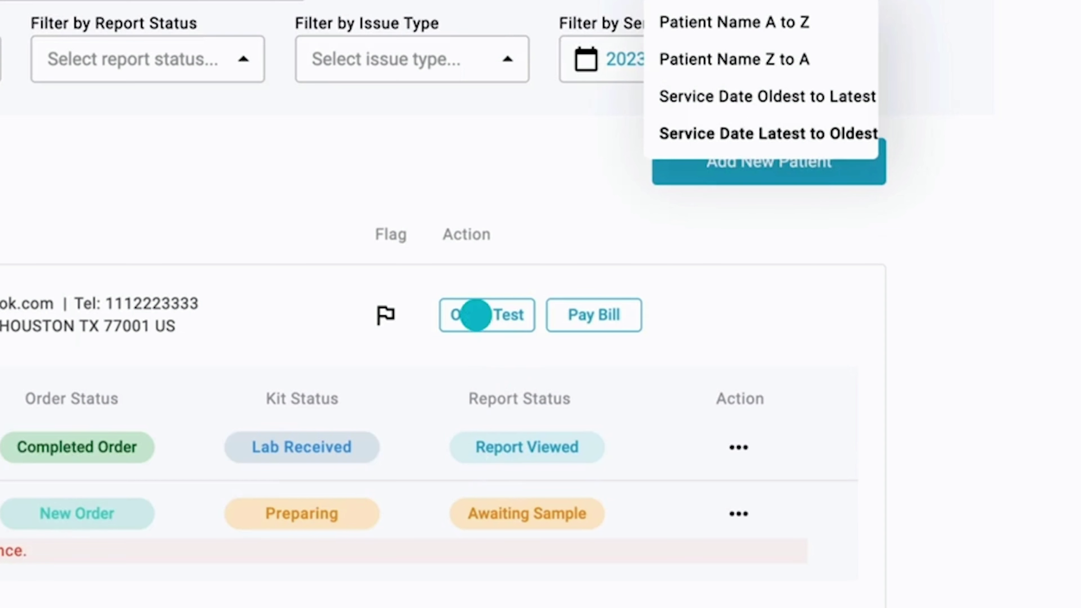
Open the bill payment for the first listed patient and view the Patient Pay Later - Email or Text Instructions to Patient method
{"action": "left_click", "coordinate": [477, 314]}
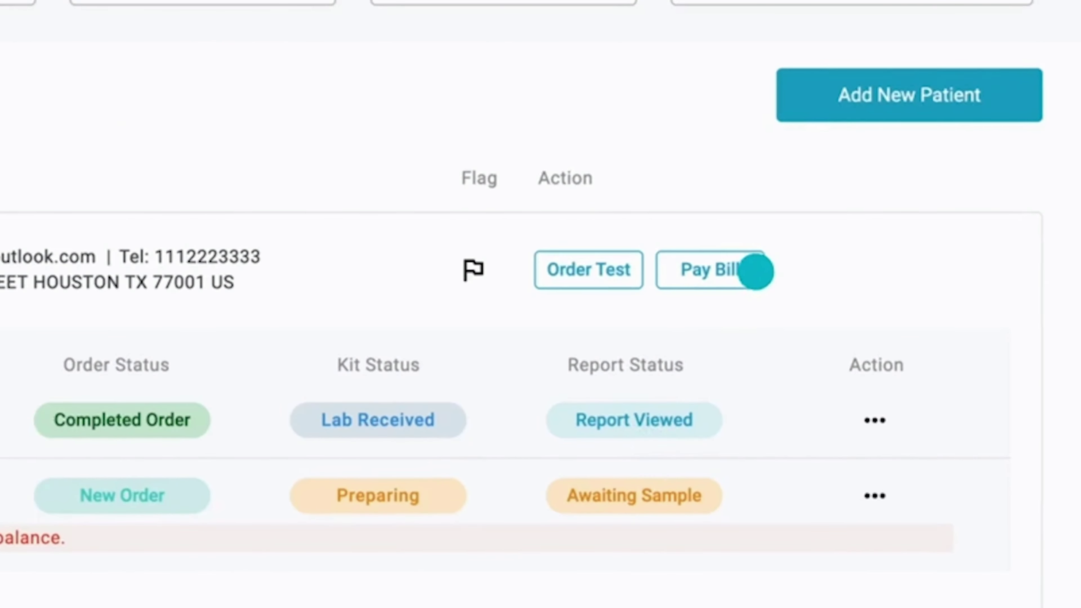
{"action": "left_click", "coordinate": [756, 261]}
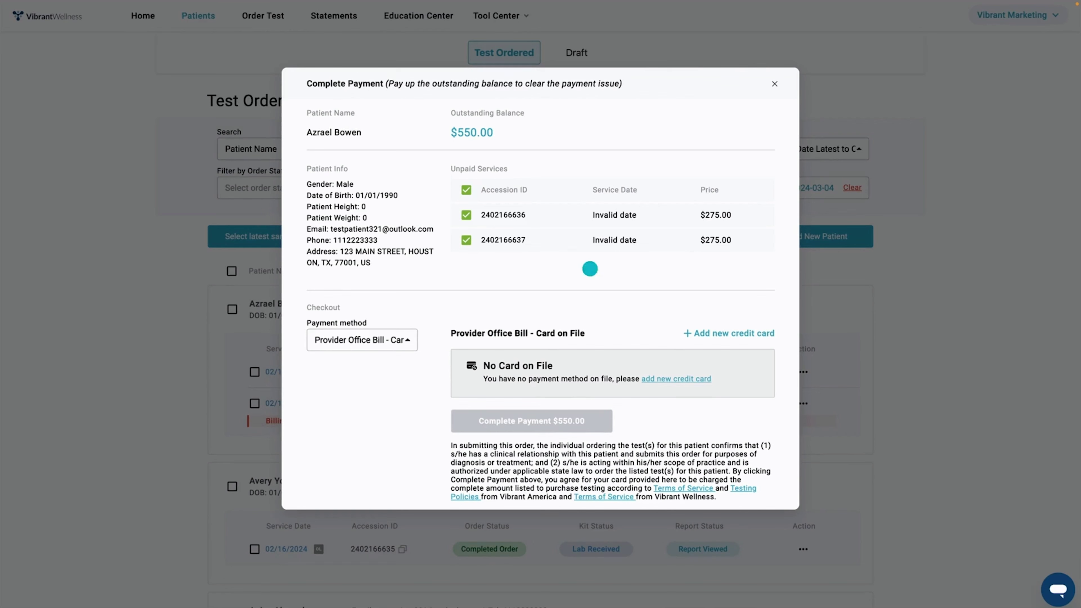
{"action": "left_click", "coordinate": [409, 339]}
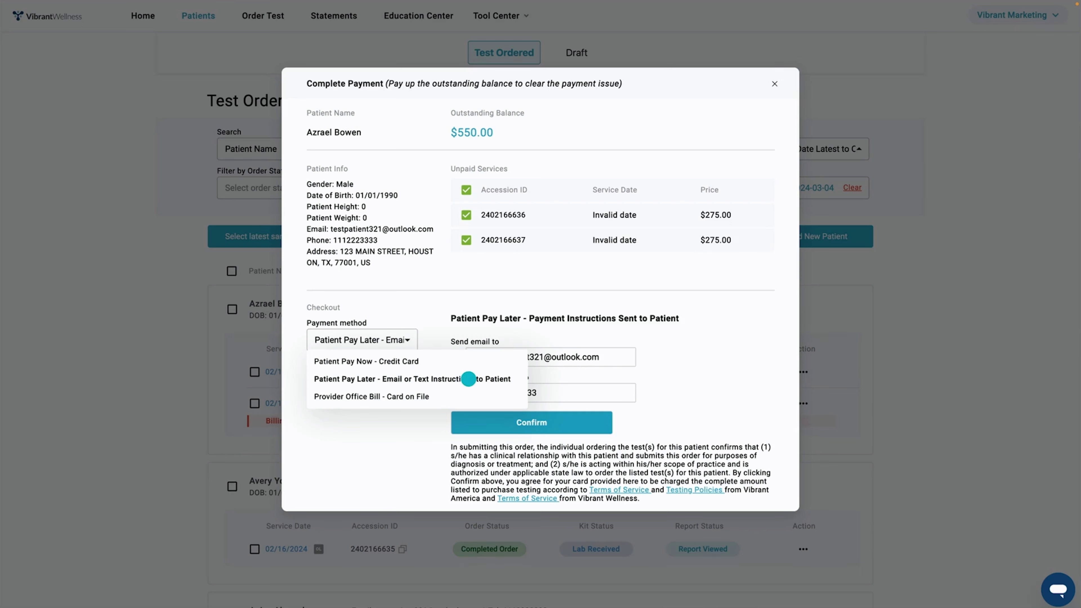
{"action": "left_click", "coordinate": [466, 379]}
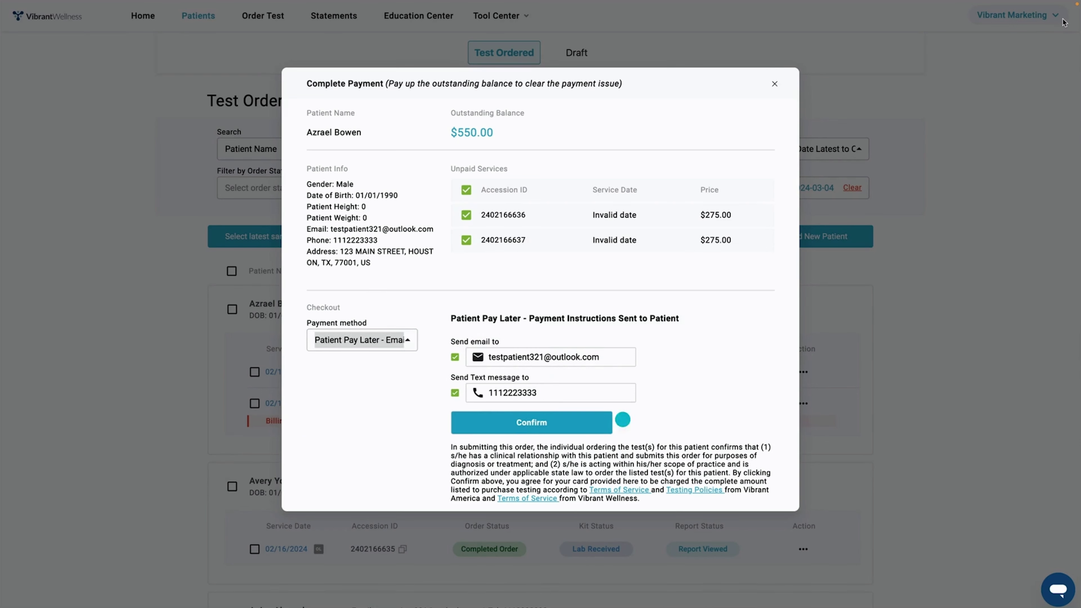
{"action": "left_click", "coordinate": [830, 418]}
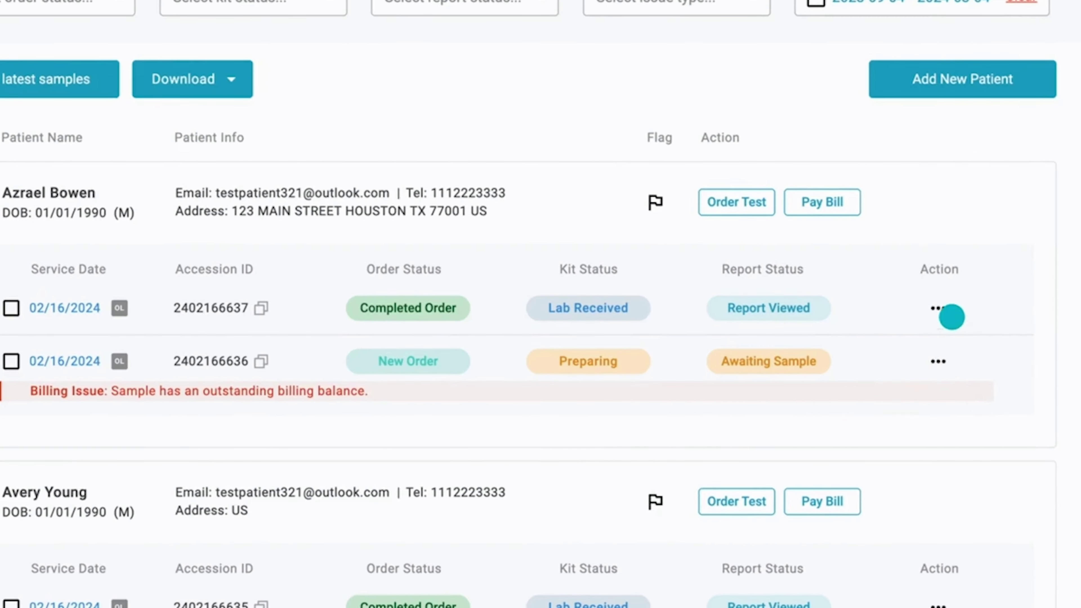
Check the actions available for the first patient's completed order, including Reorder, and open that patient's order details
{"action": "left_click", "coordinate": [939, 308]}
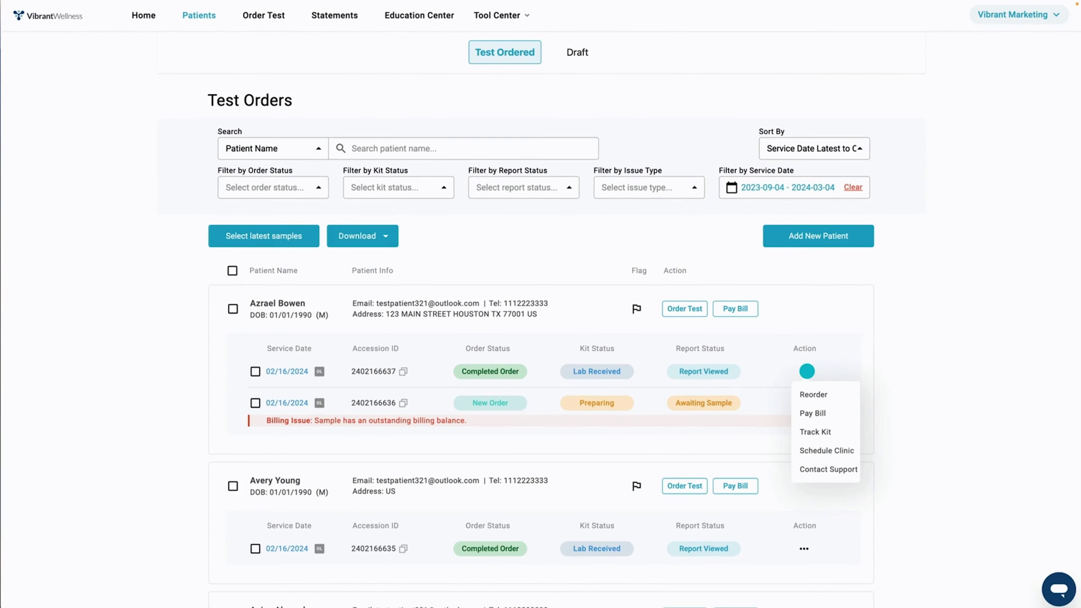
{"action": "left_click", "coordinate": [813, 393]}
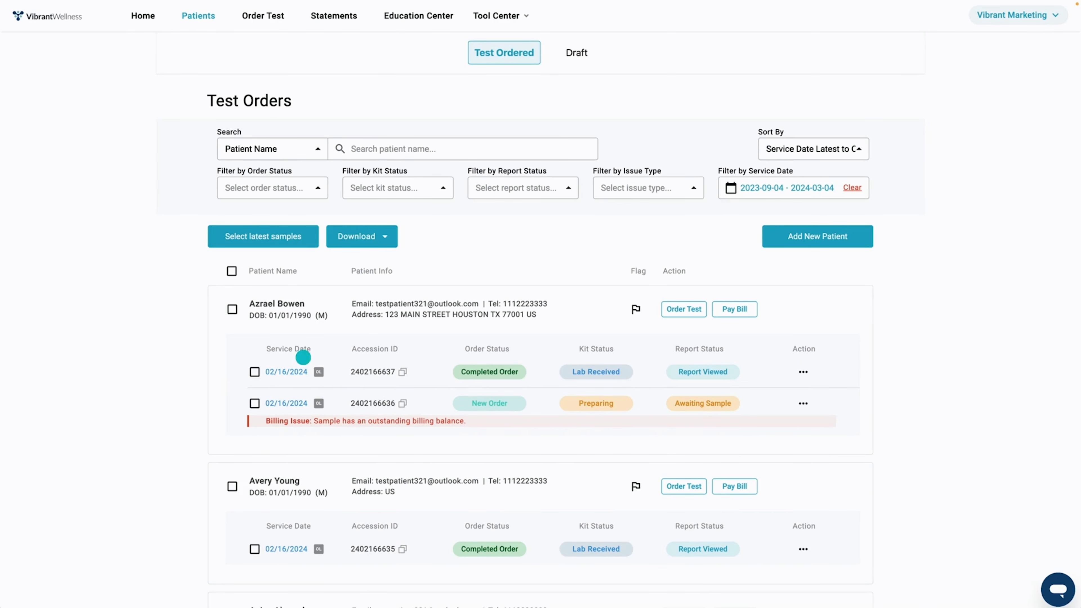
{"action": "left_click", "coordinate": [261, 303]}
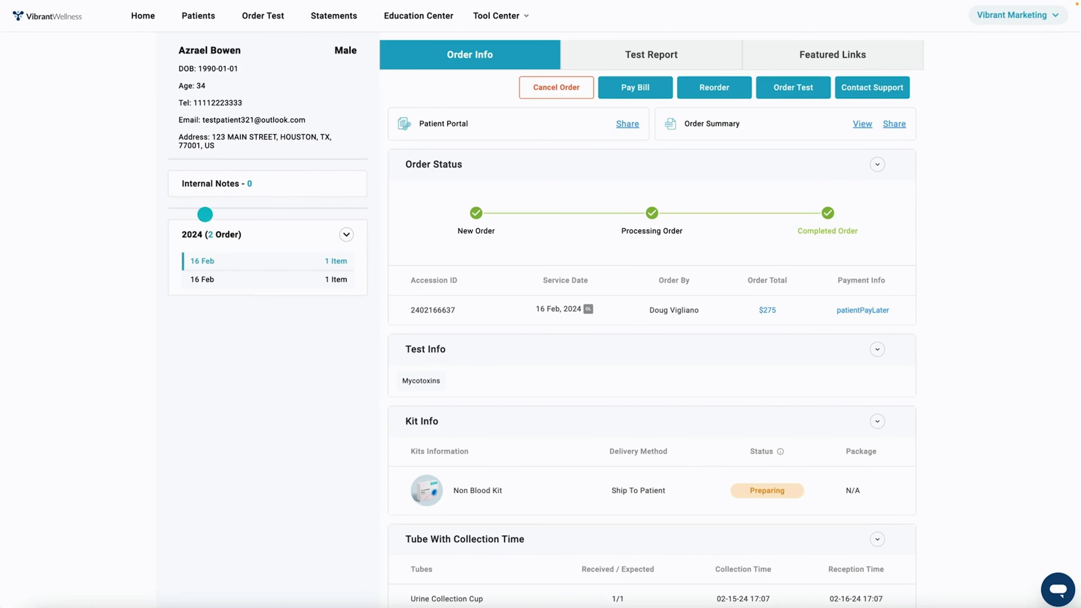
Review the patient's internal notes, the order summary and the form for sharing the Patient Portal
{"action": "left_click", "coordinate": [258, 187]}
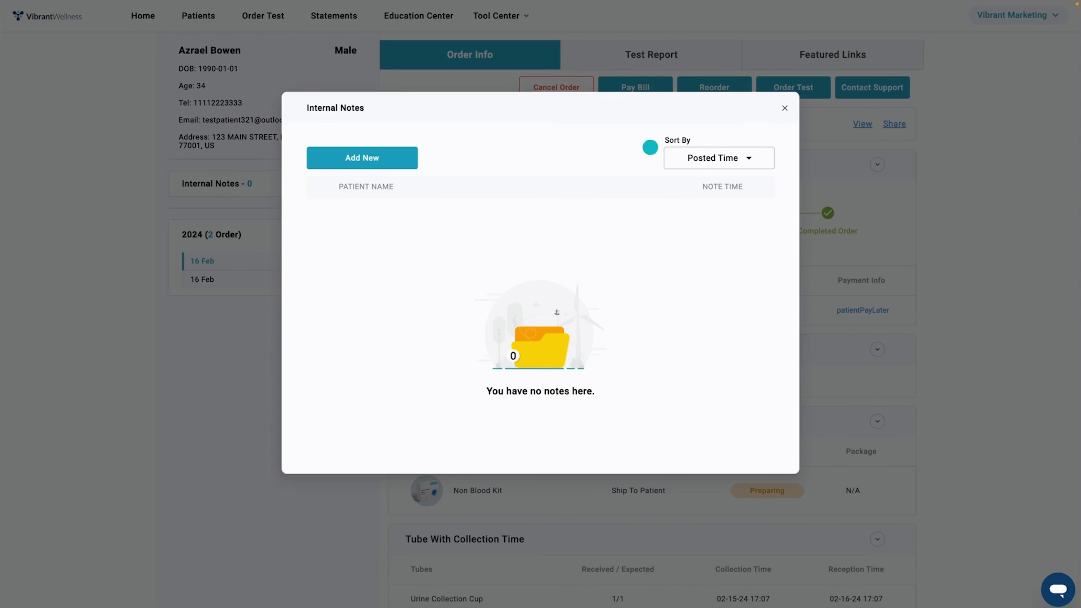
{"action": "left_click", "coordinate": [784, 108]}
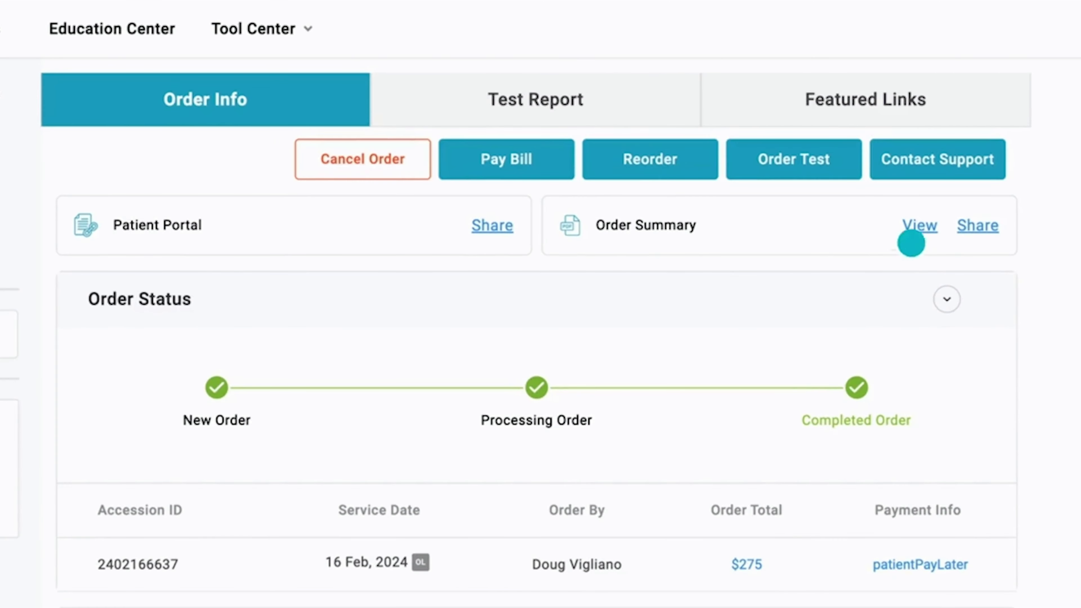
{"action": "left_click", "coordinate": [911, 223]}
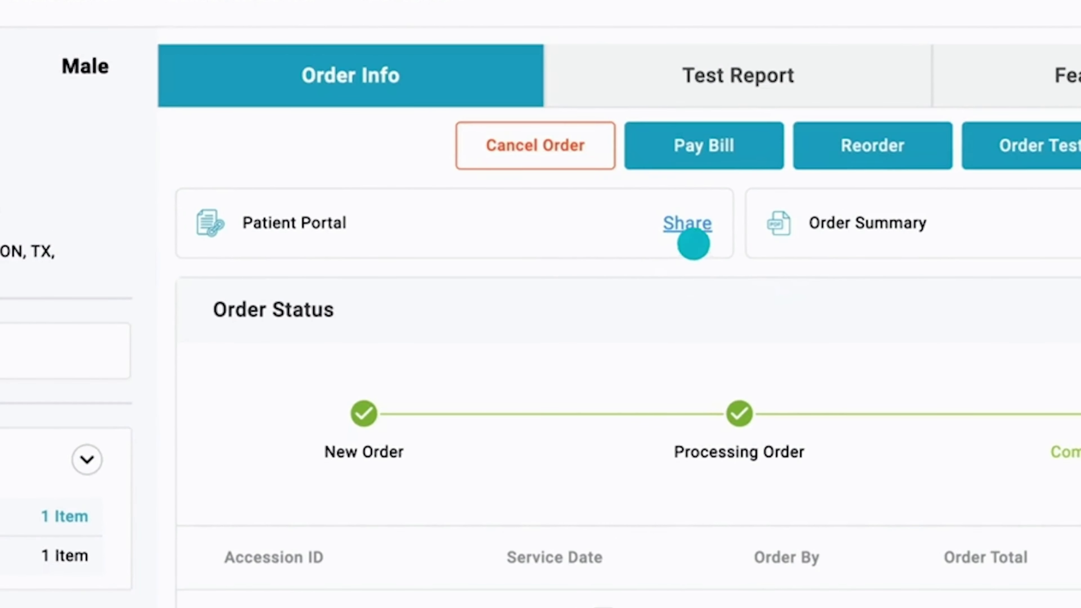
{"action": "left_click", "coordinate": [694, 227]}
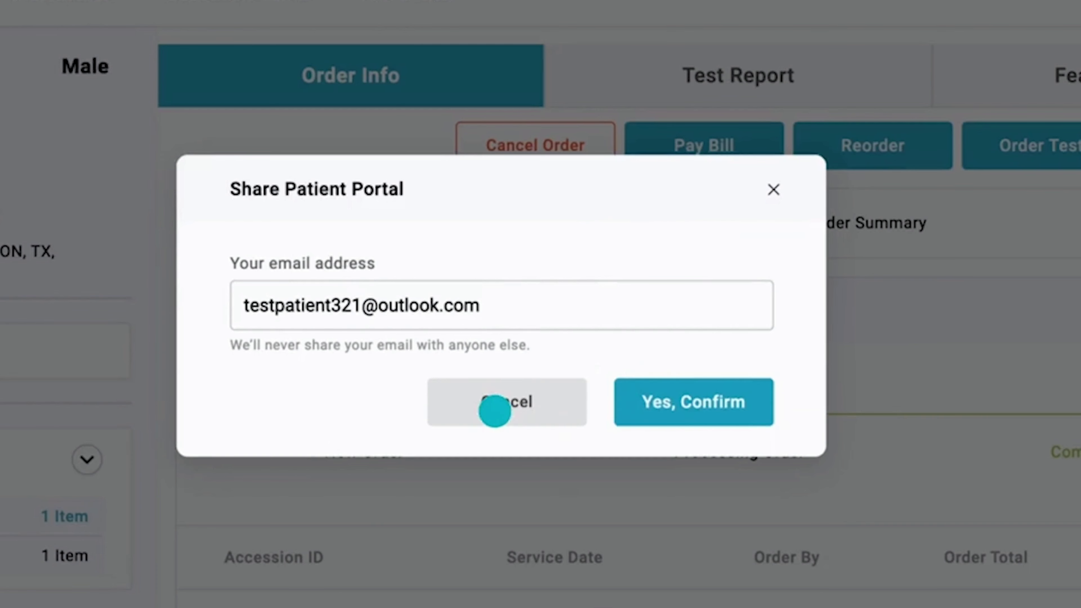
{"action": "left_click", "coordinate": [495, 411]}
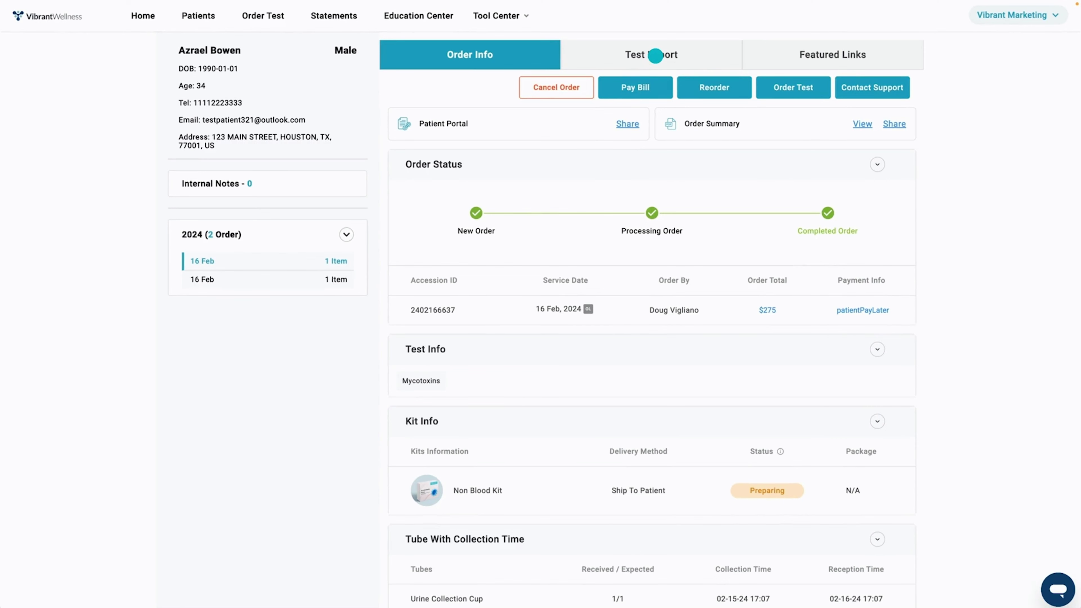
Configure the Personalized Report in the test report to include only Tick Borne 2.0, with its Summary and Full Report
{"action": "left_click", "coordinate": [655, 55]}
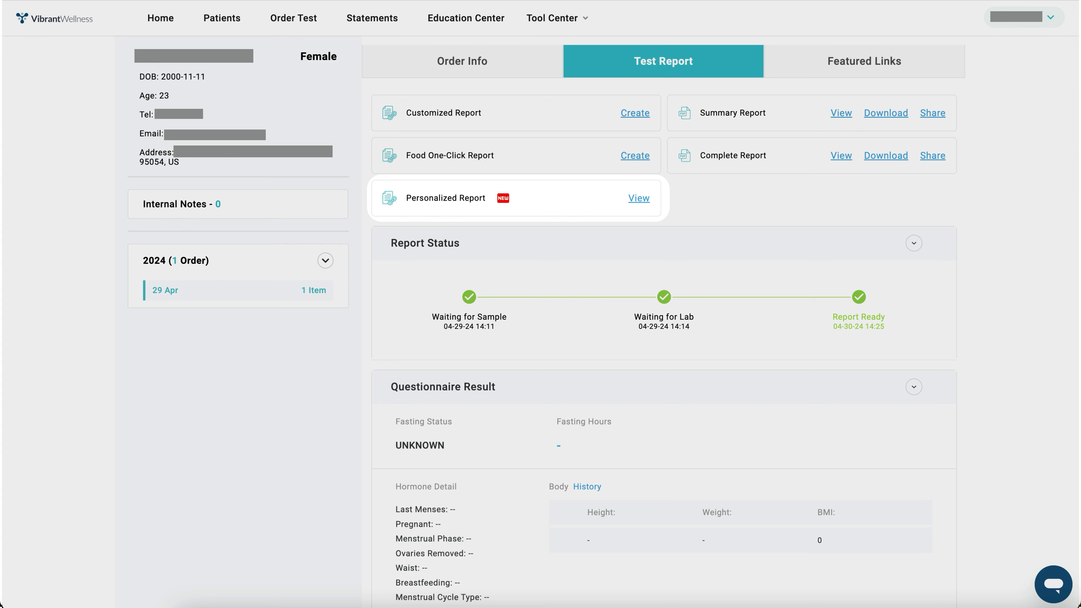
{"action": "left_click", "coordinate": [639, 198]}
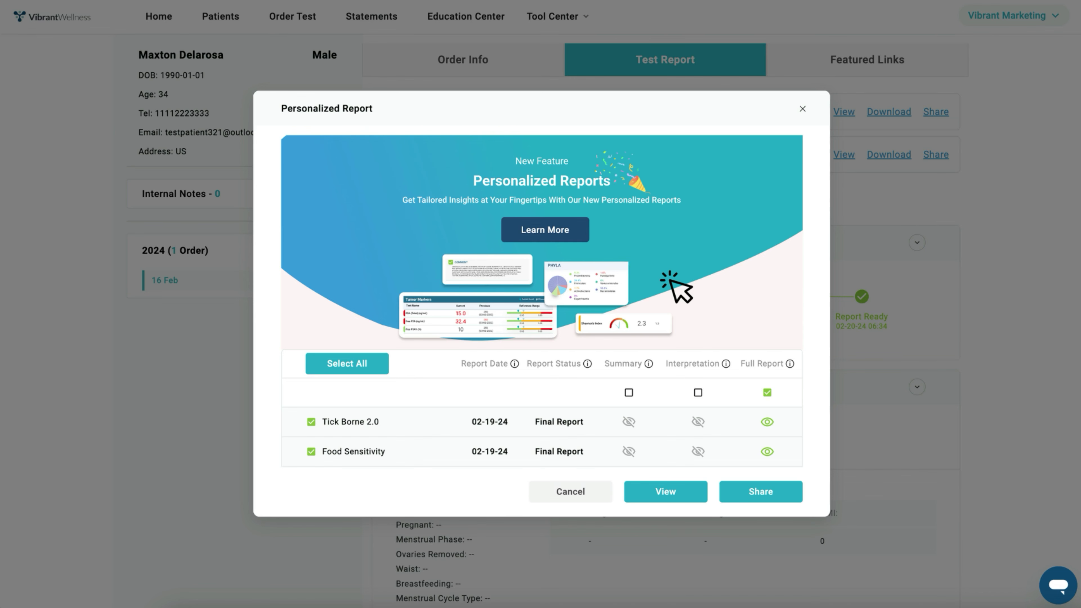
{"action": "left_click", "coordinate": [374, 371]}
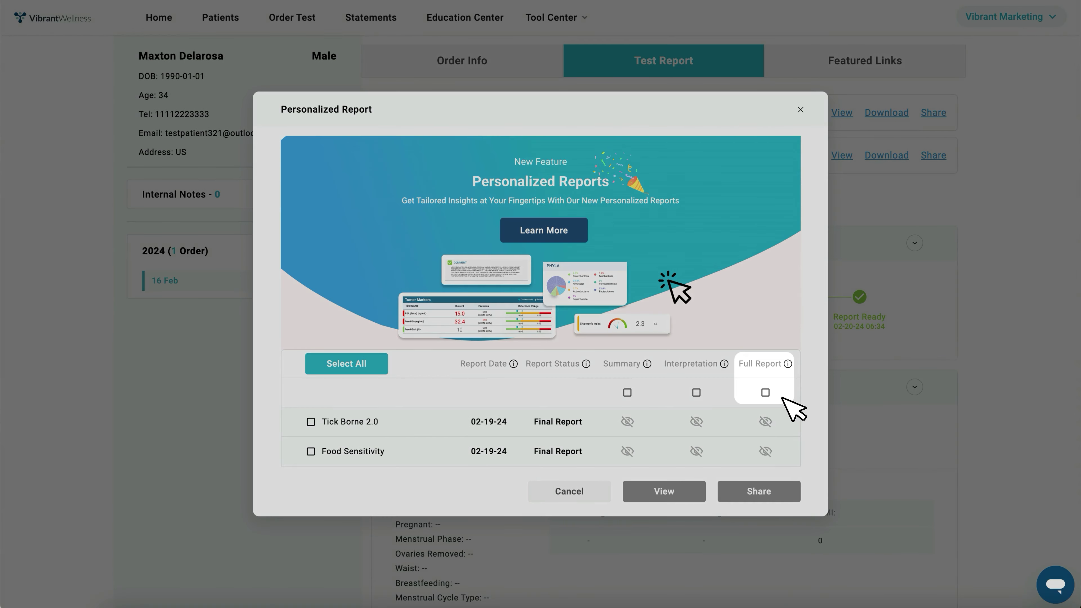
{"action": "left_click", "coordinate": [766, 393]}
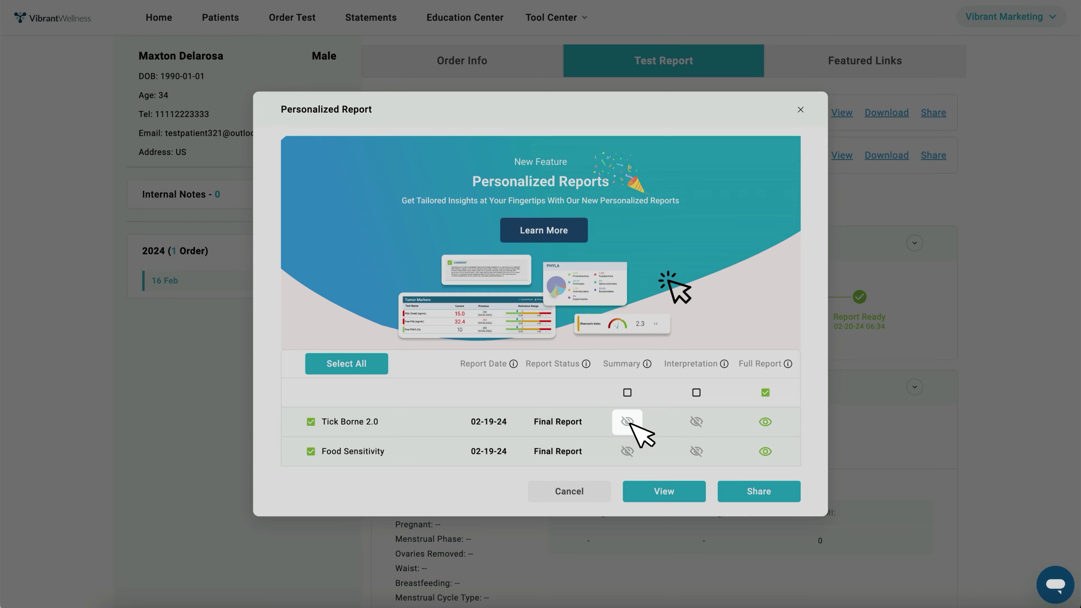
{"action": "left_click", "coordinate": [628, 422]}
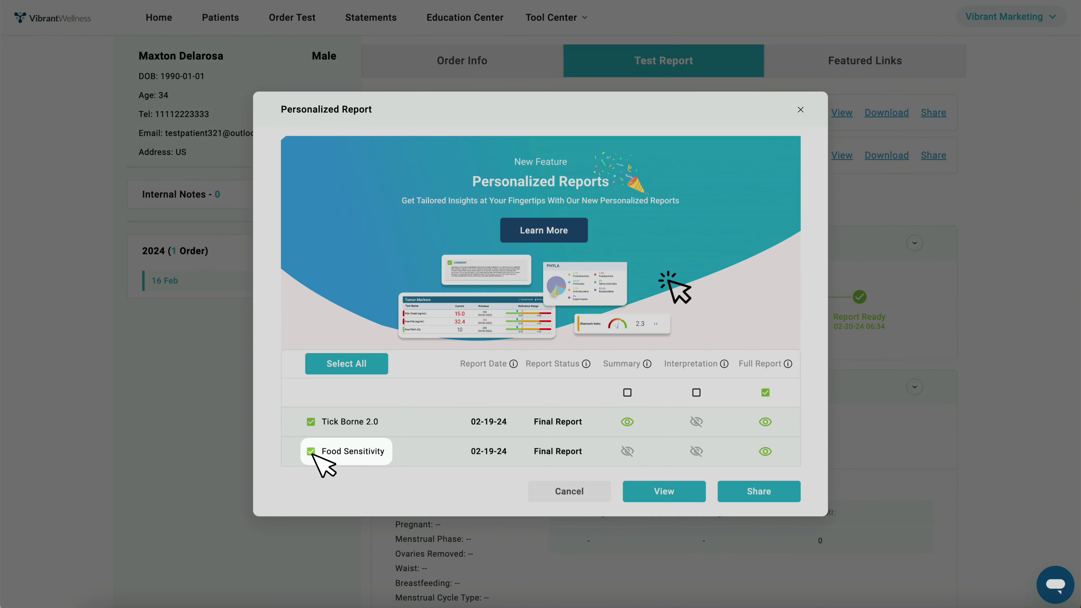
{"action": "left_click", "coordinate": [311, 451]}
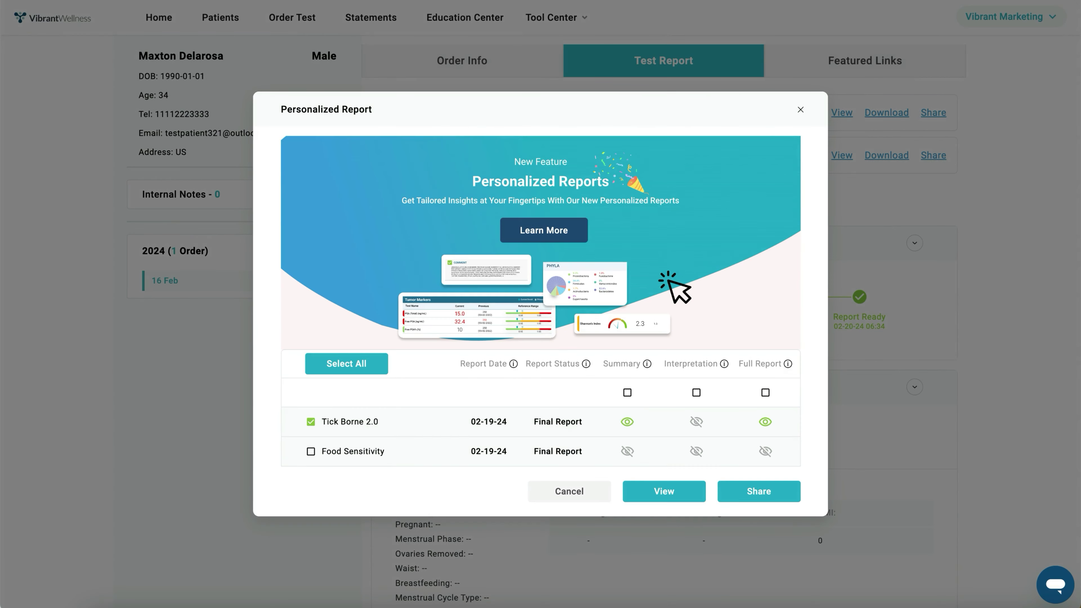
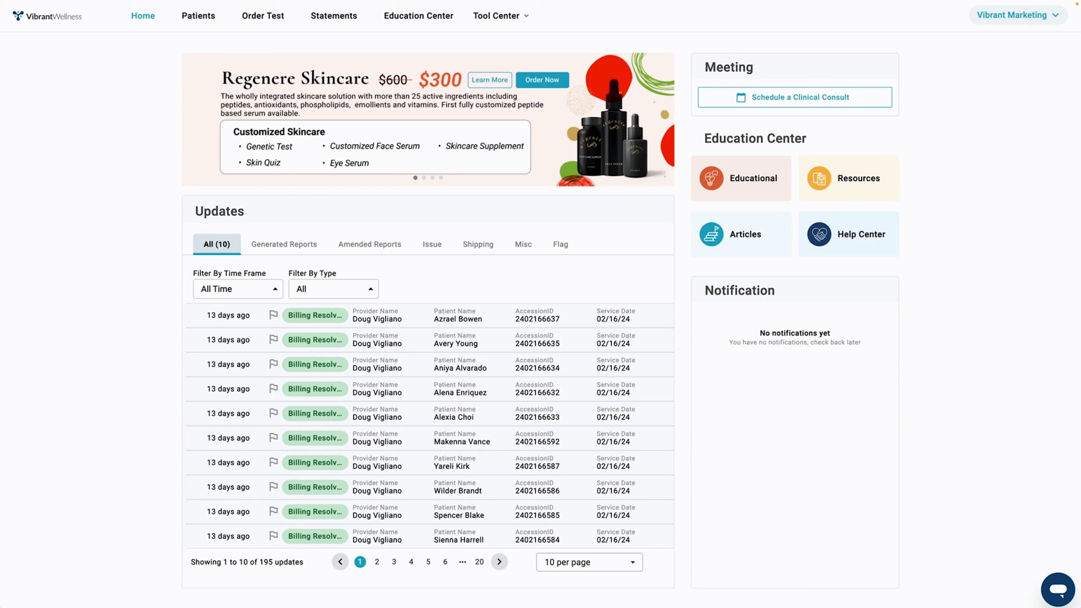
Examine the time frame and type filter options for the home page updates, and view the Generated Reports and Issue updates
{"action": "left_click", "coordinate": [270, 296]}
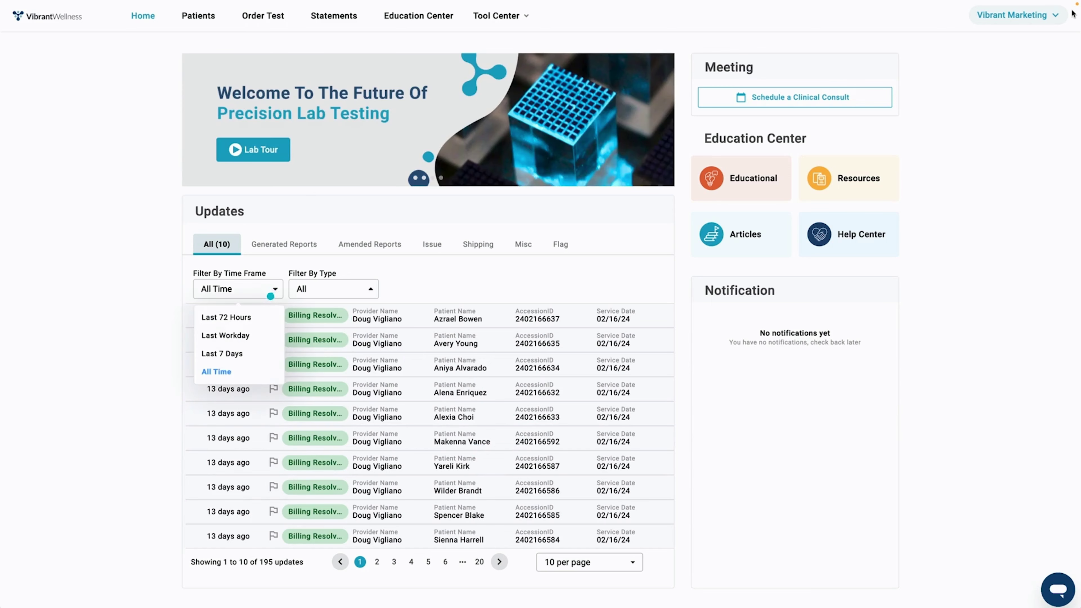
{"action": "left_click", "coordinate": [346, 293]}
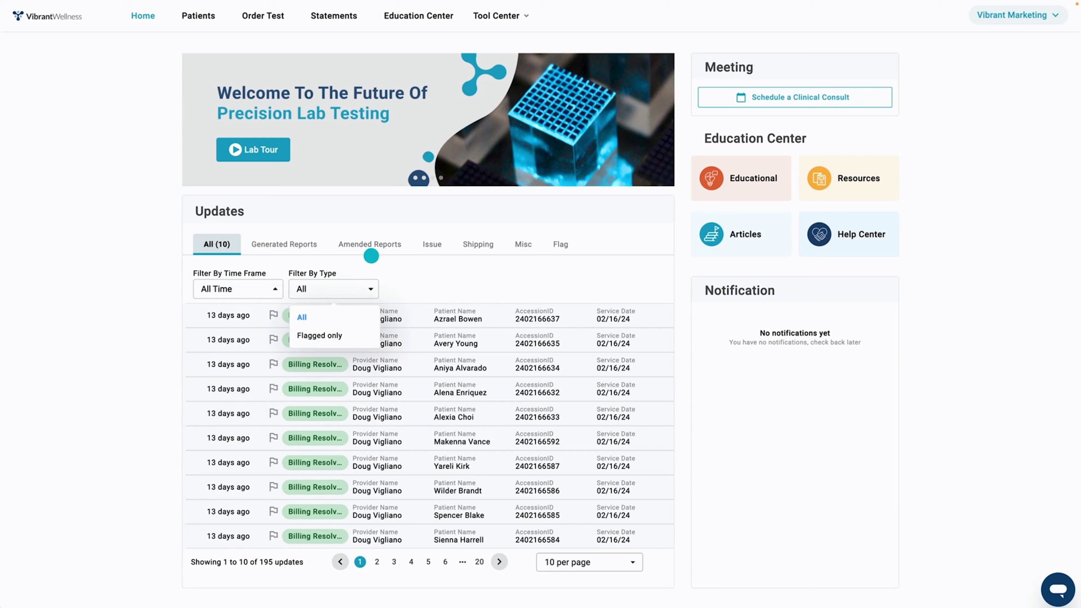
{"action": "left_click", "coordinate": [286, 245]}
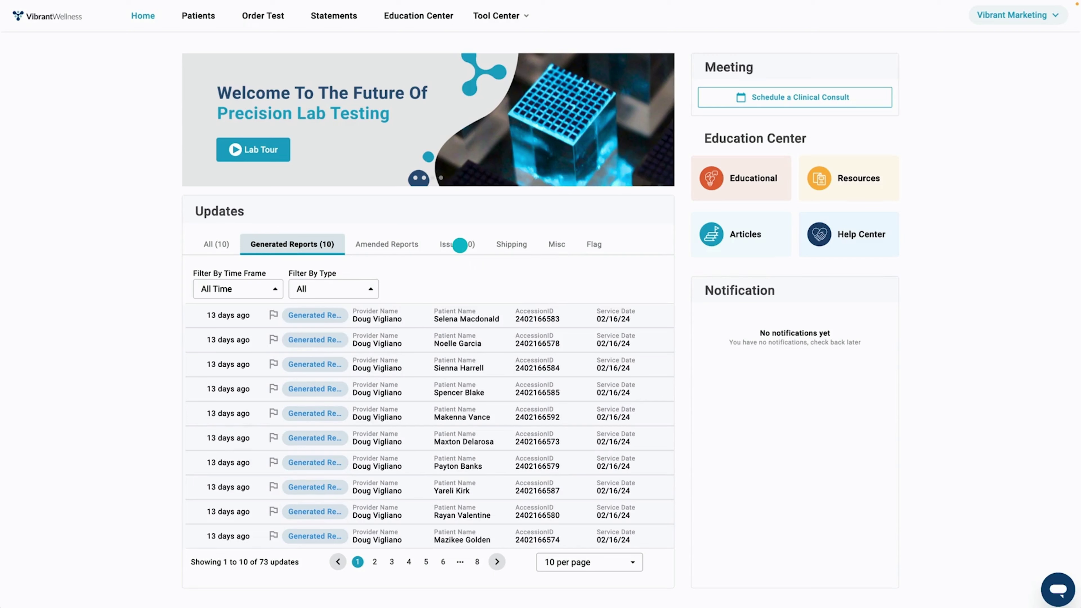
{"action": "left_click", "coordinate": [470, 250]}
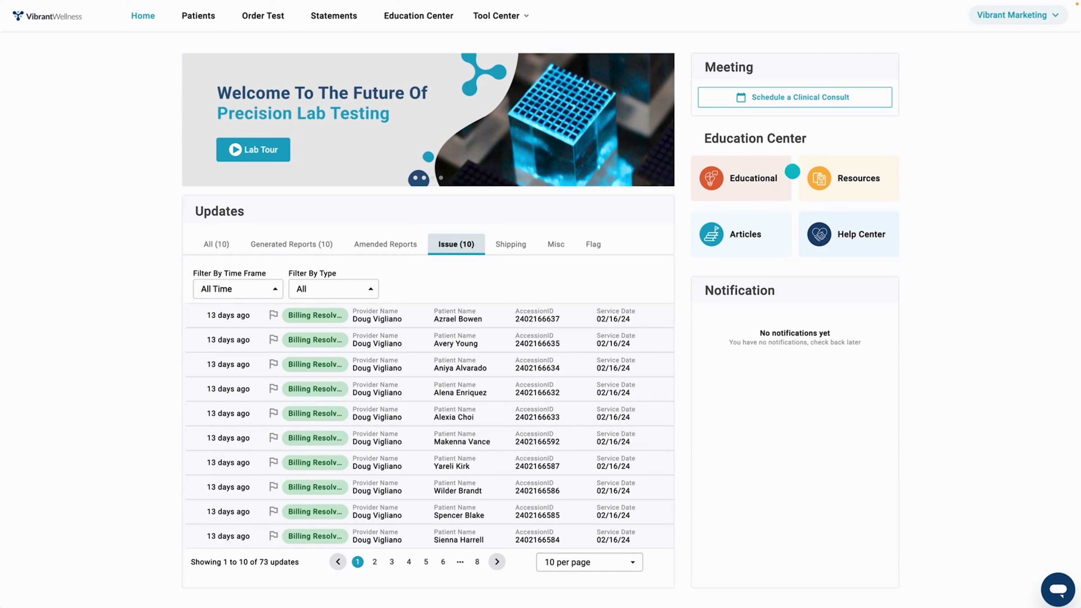
Begin scheduling a clinical consult for the first patient's order with all of its tests selected, and continue to the clinical team list
{"action": "left_click", "coordinate": [742, 97]}
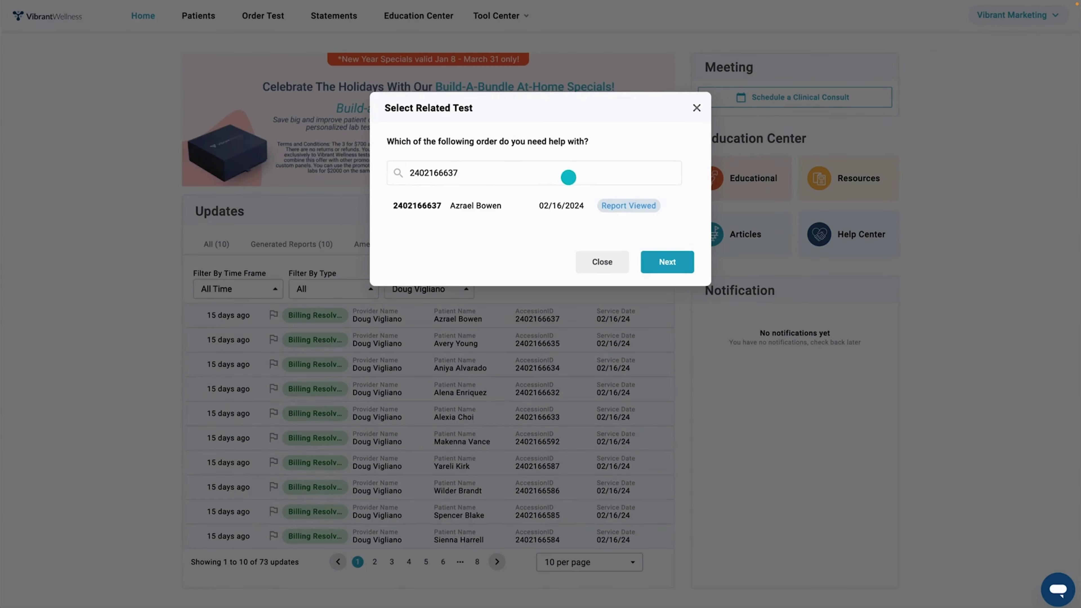
{"action": "left_click", "coordinate": [470, 207]}
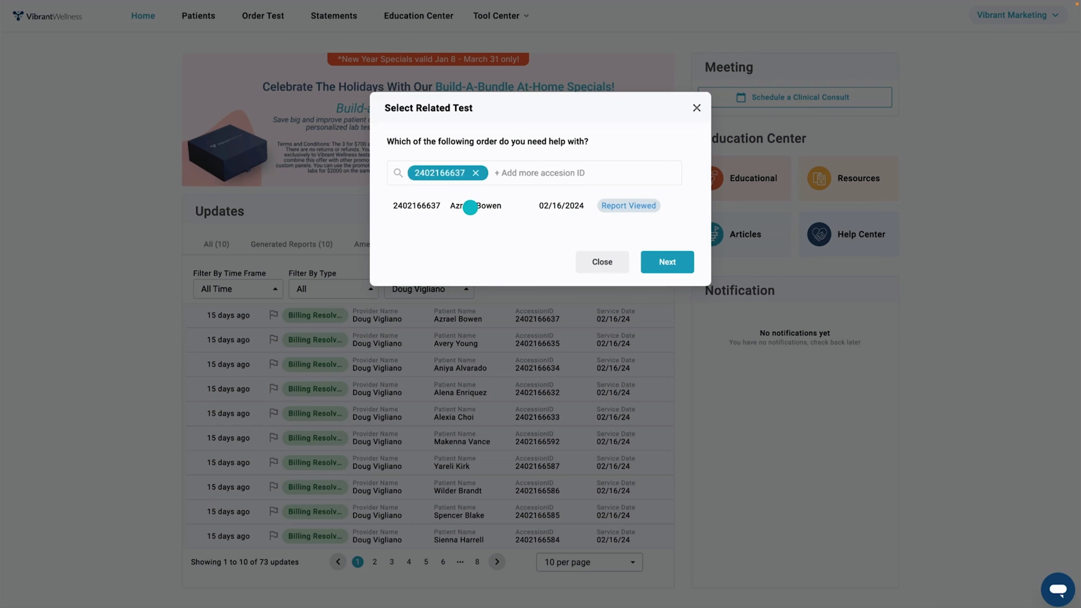
{"action": "left_click", "coordinate": [675, 262]}
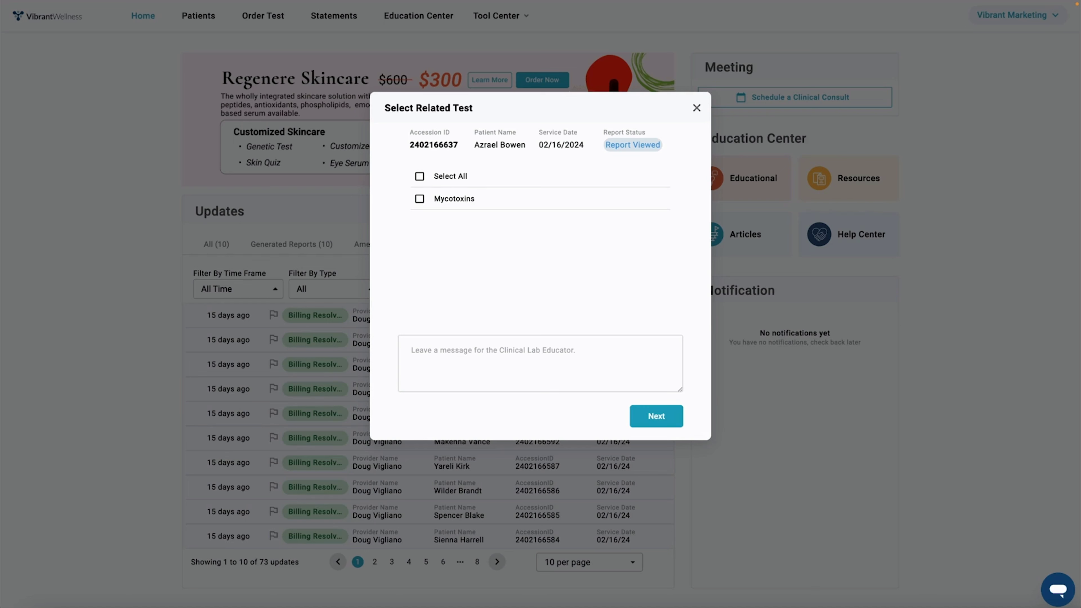
{"action": "left_click", "coordinate": [419, 176]}
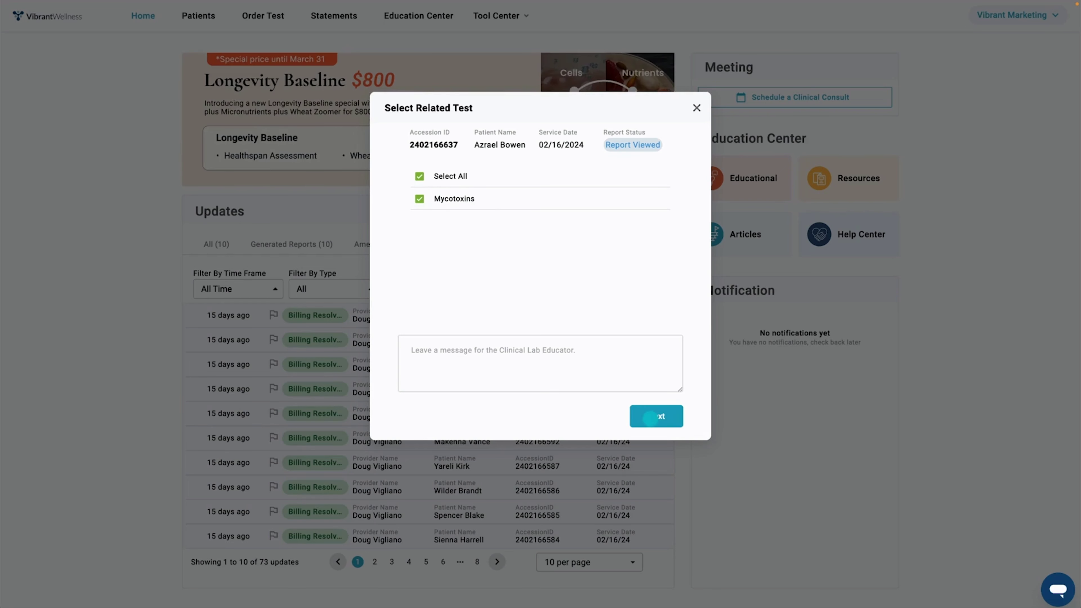
{"action": "left_click", "coordinate": [650, 418]}
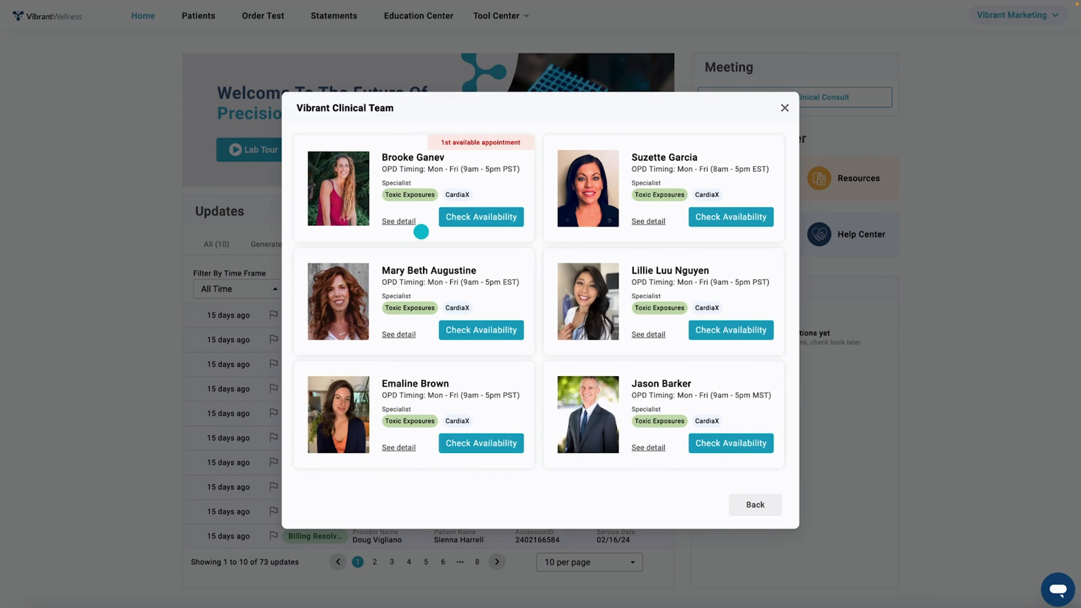
Review the details of the clinician with the first available appointment and choose that clinician's 30 Minute Meeting
{"action": "left_click", "coordinate": [402, 222]}
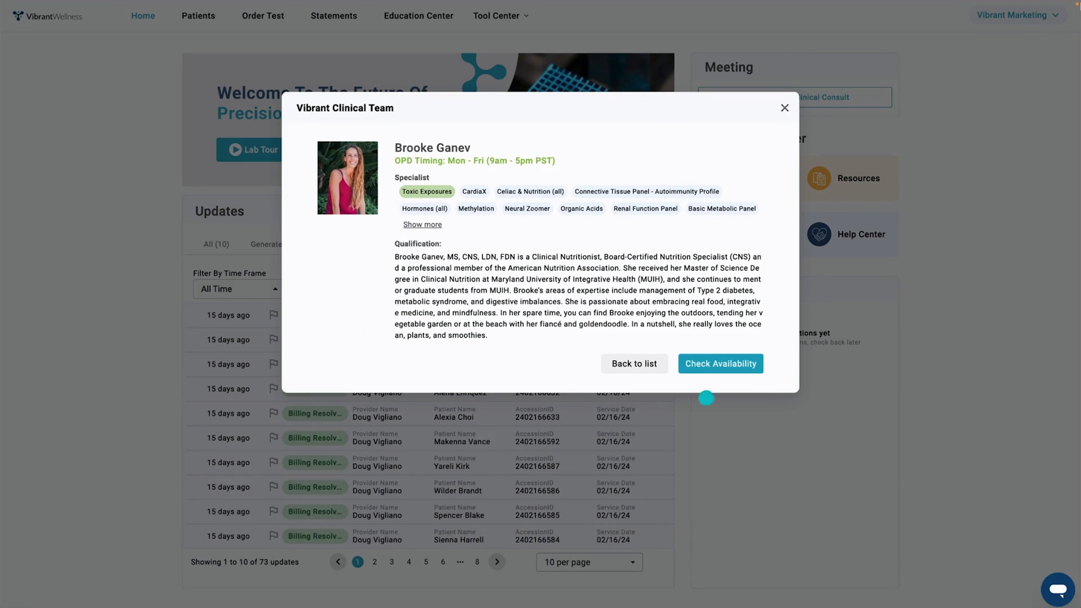
{"action": "left_click", "coordinate": [643, 363]}
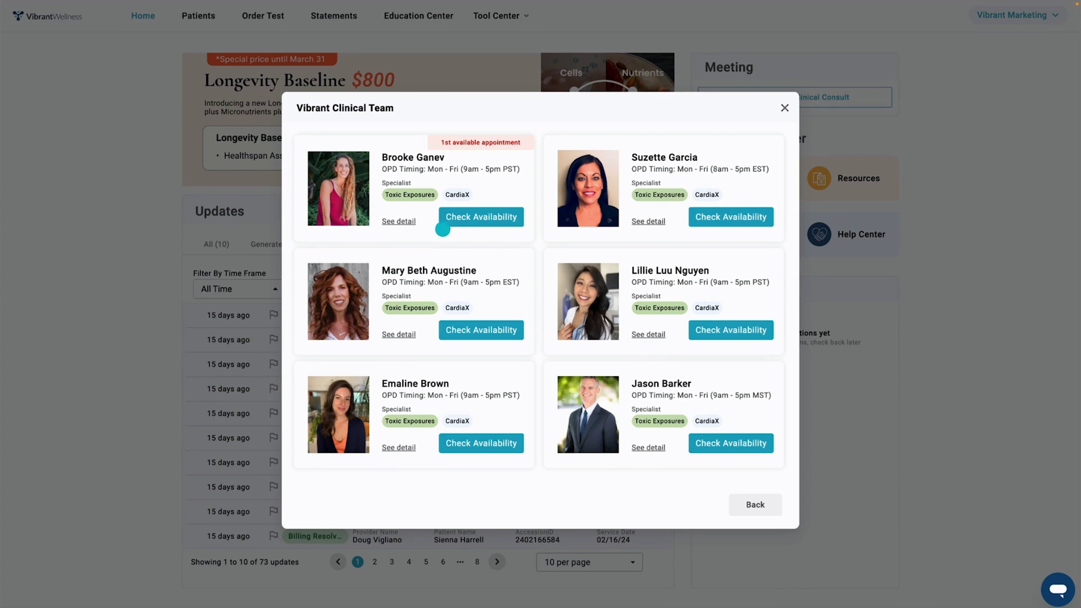
{"action": "left_click", "coordinate": [463, 220]}
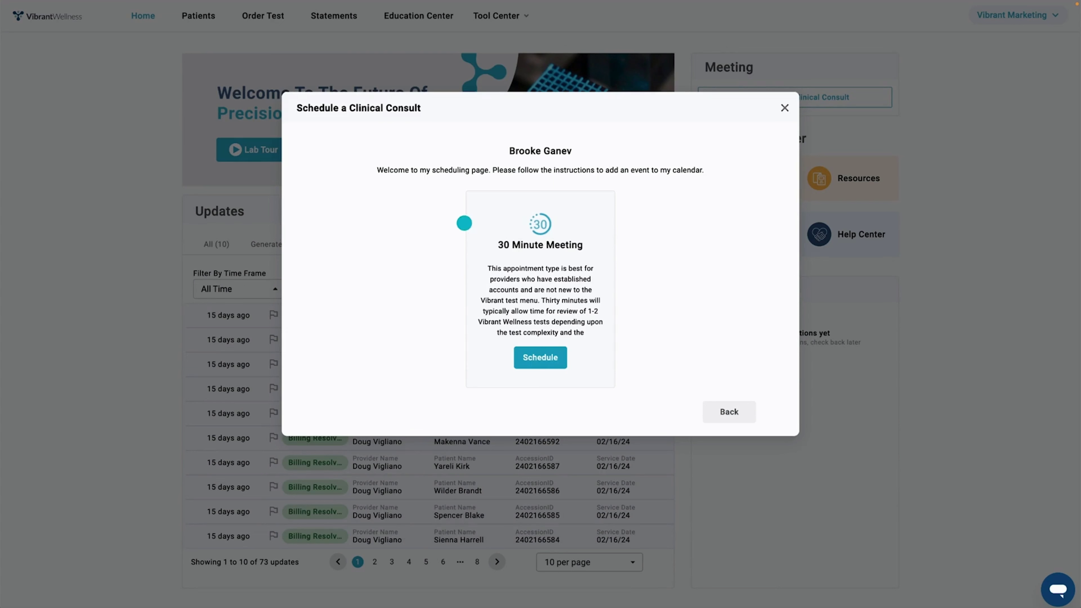
{"action": "left_click", "coordinate": [545, 363]}
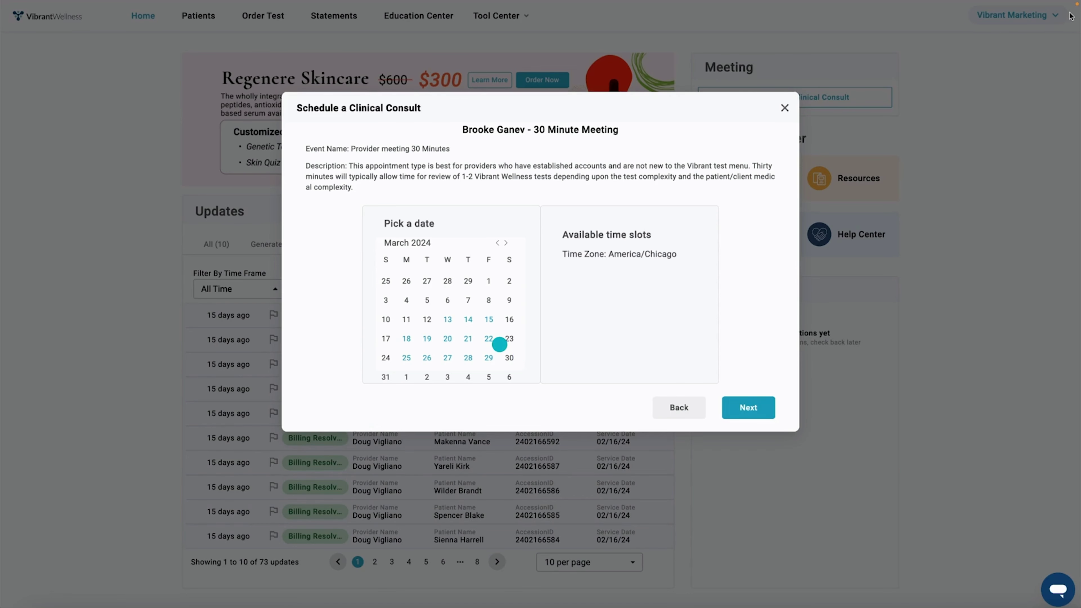
Book the March 15, 2024 slot at 11:30AM for the consult and agree to the consult program terms of service
{"action": "left_click", "coordinate": [489, 319]}
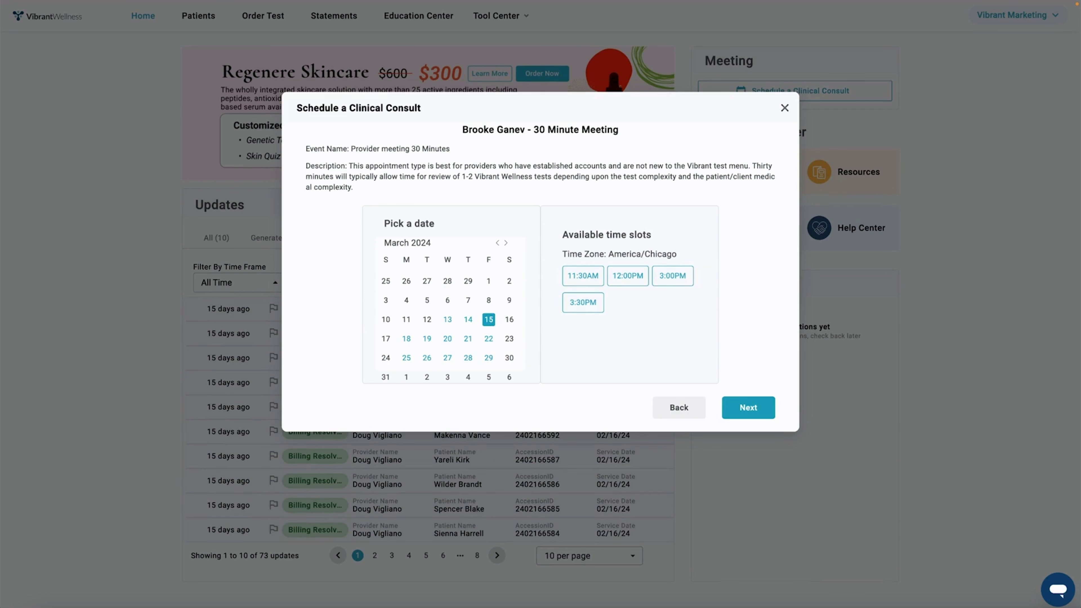
{"action": "left_click", "coordinate": [594, 281]}
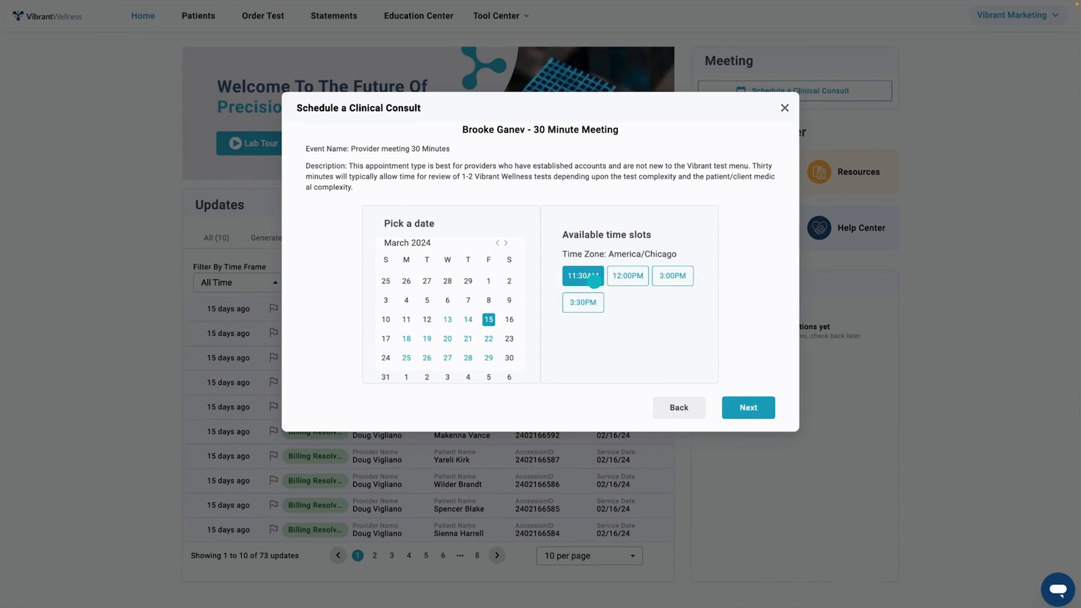
{"action": "left_click", "coordinate": [766, 413]}
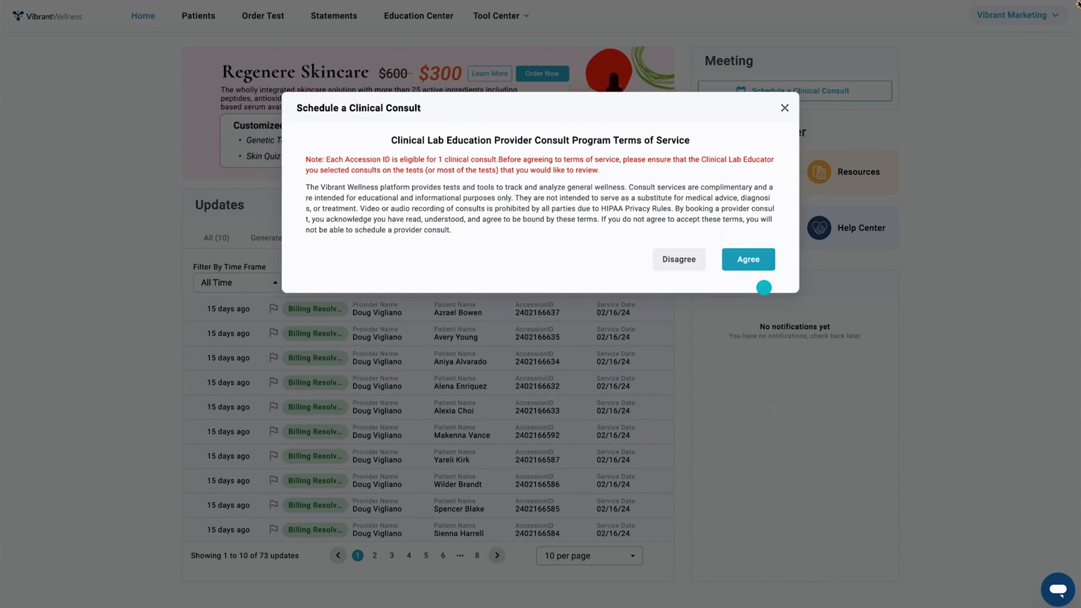
{"action": "left_click", "coordinate": [758, 261]}
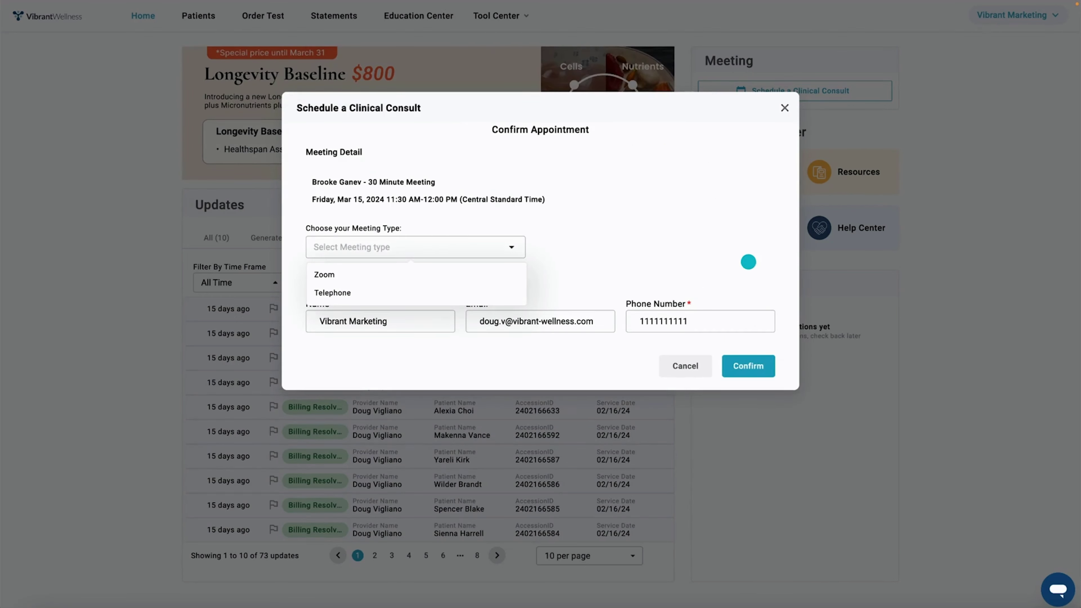
Choose Zoom as the meeting type, confirm the consult appointment and dismiss the confirmation
{"action": "left_click", "coordinate": [323, 274]}
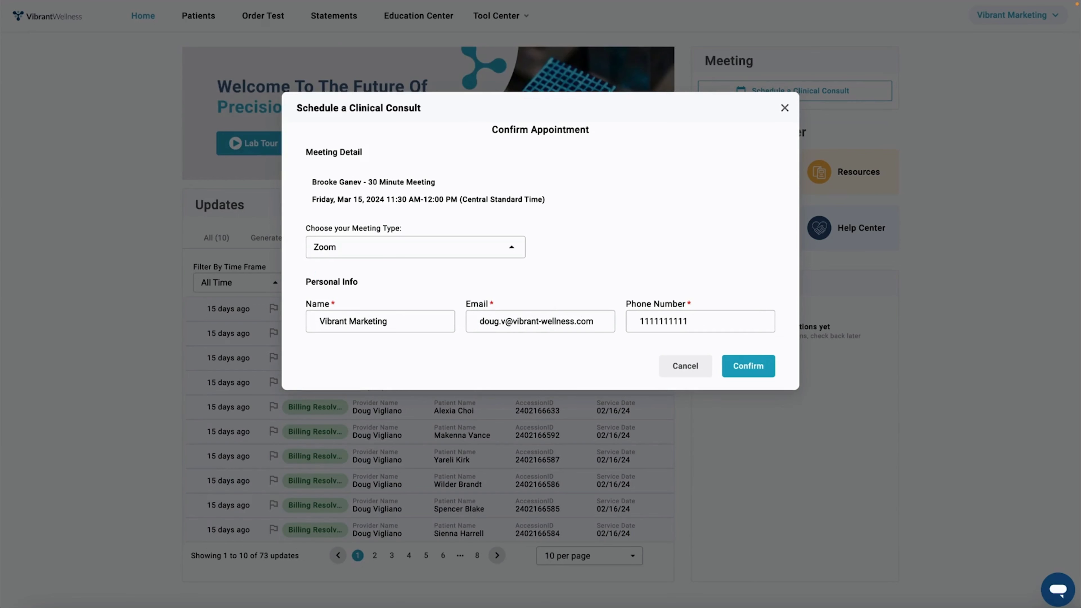
{"action": "left_click", "coordinate": [750, 366]}
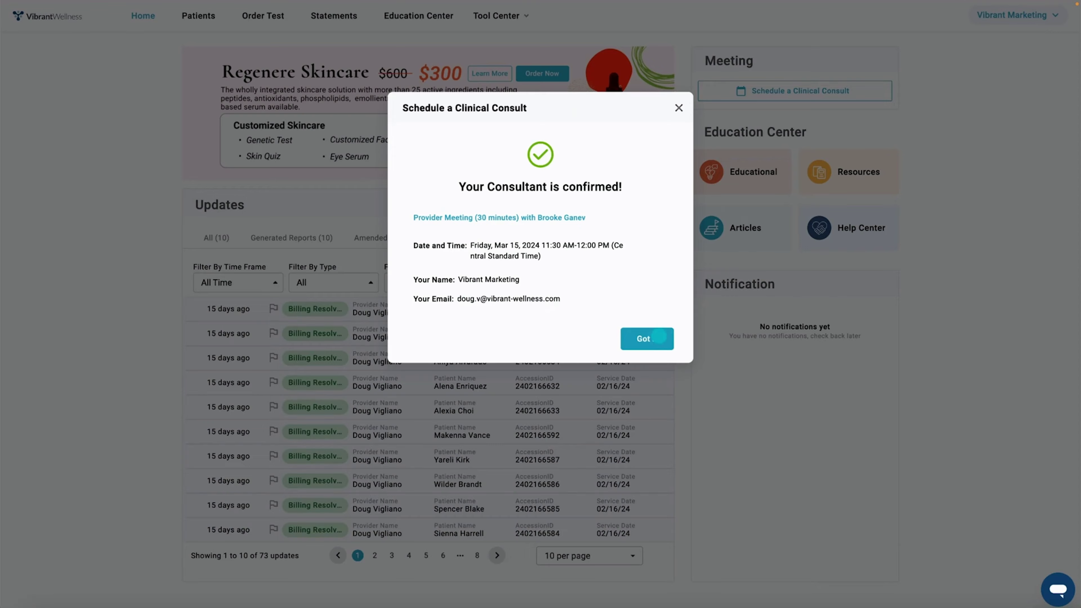
{"action": "left_click", "coordinate": [660, 334]}
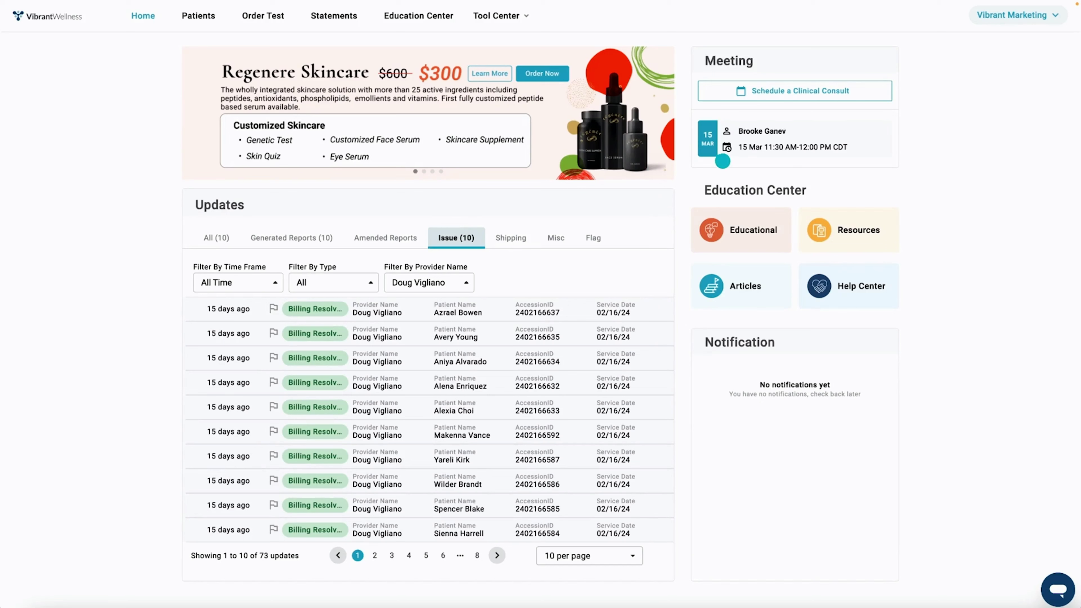
Open the booked 15 March consult under Meeting and cancel it
{"action": "left_click", "coordinate": [732, 142]}
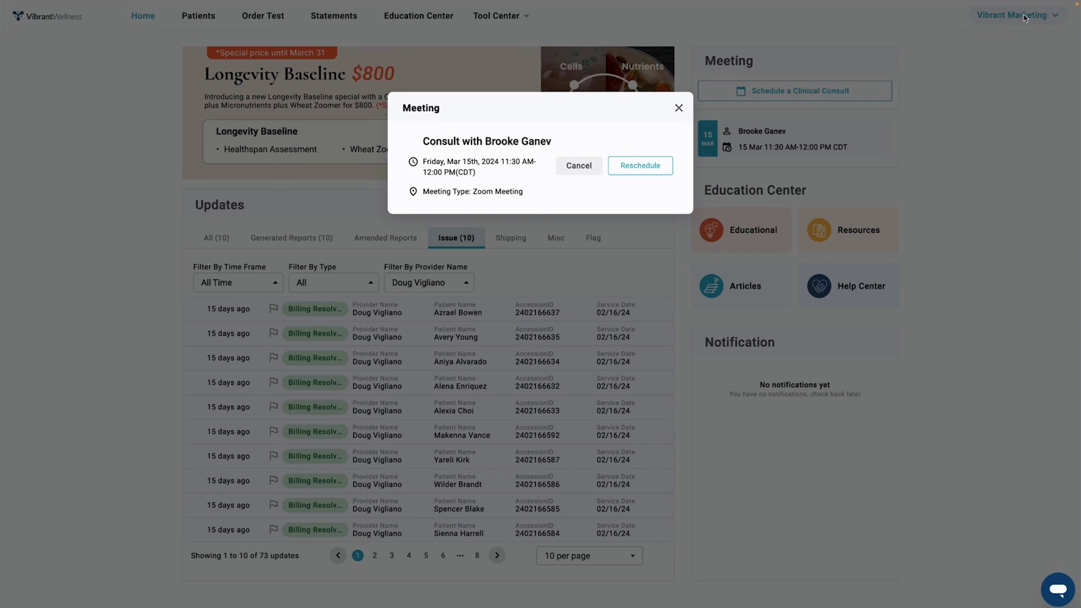
{"action": "left_click", "coordinate": [570, 166]}
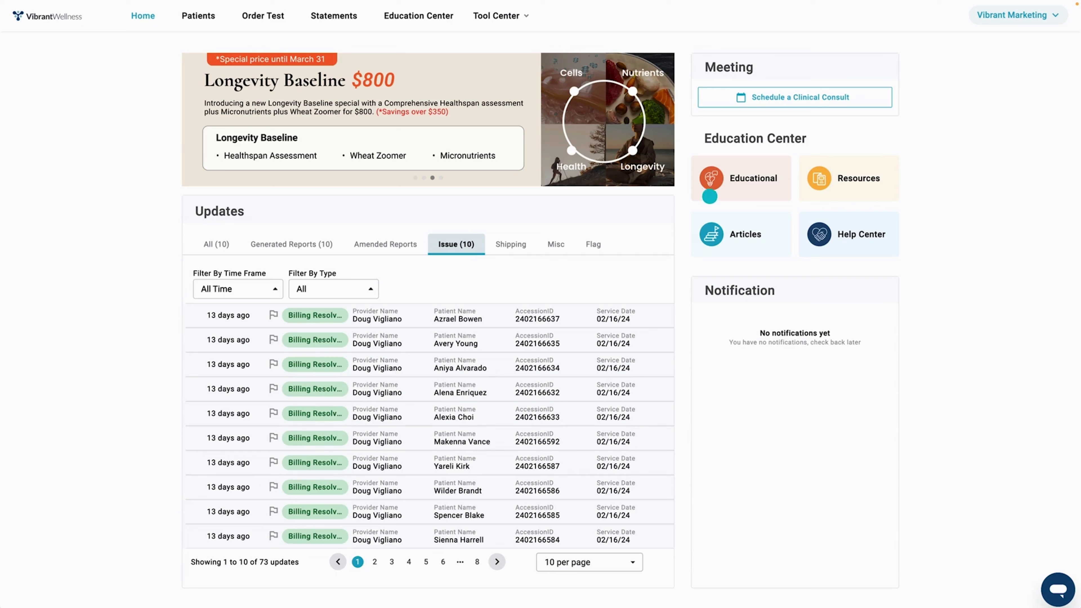
Open the Educational materials of the Education Center
{"action": "left_click", "coordinate": [750, 160]}
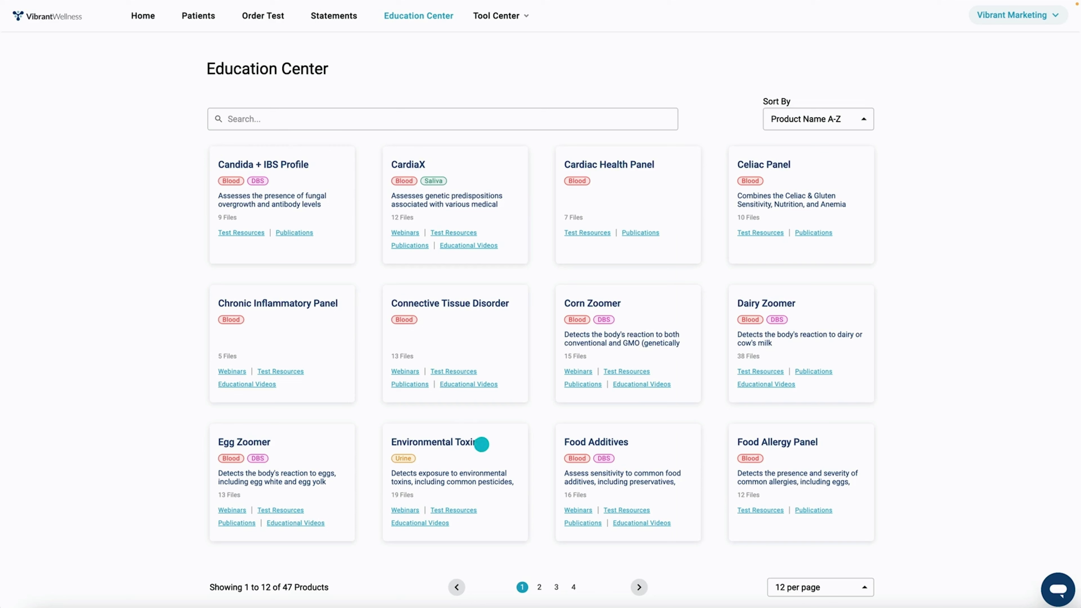
Open the Environmental Toxins materials and view their webinars and test resources
{"action": "left_click", "coordinate": [480, 443]}
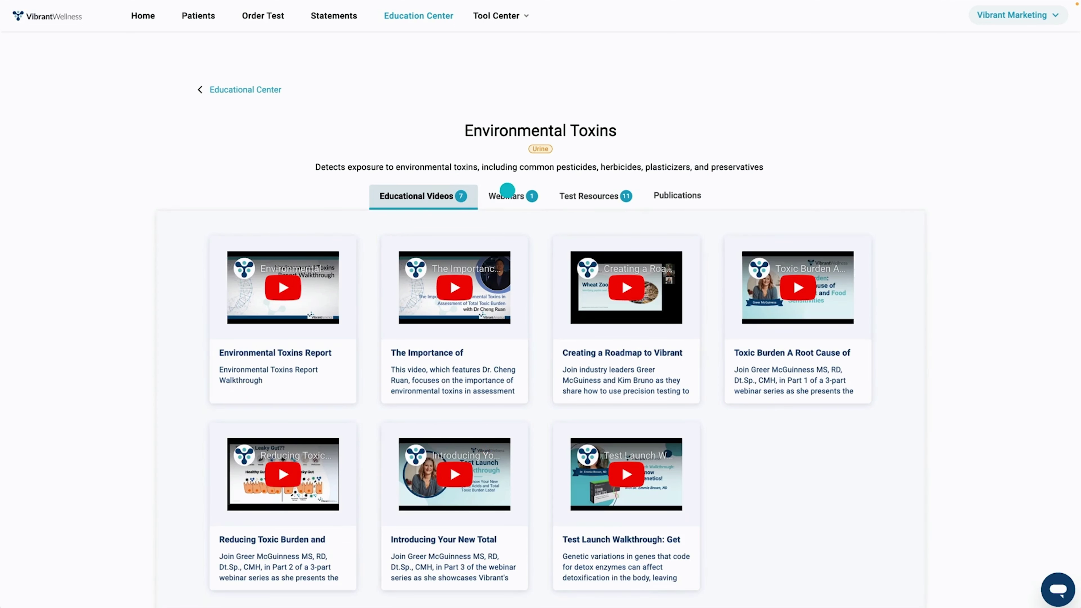
{"action": "left_click", "coordinate": [506, 190]}
{"action": "left_click", "coordinate": [619, 194]}
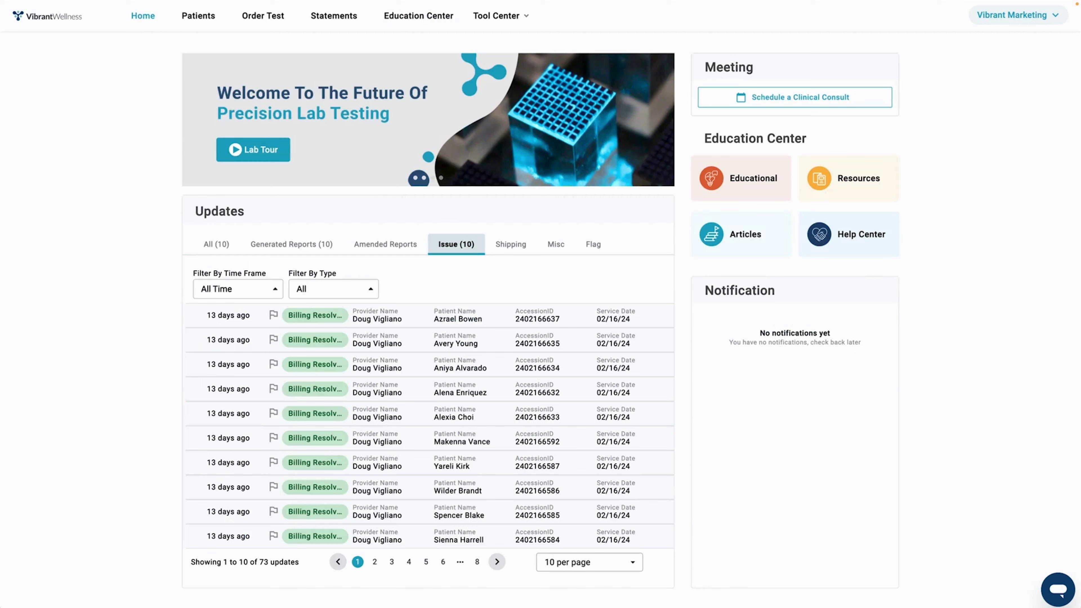
In the Help Center, search for "how do I schedule a clinical consult?", open the clinical consultation article, and return to the Help Center home
{"action": "left_click", "coordinate": [869, 255]}
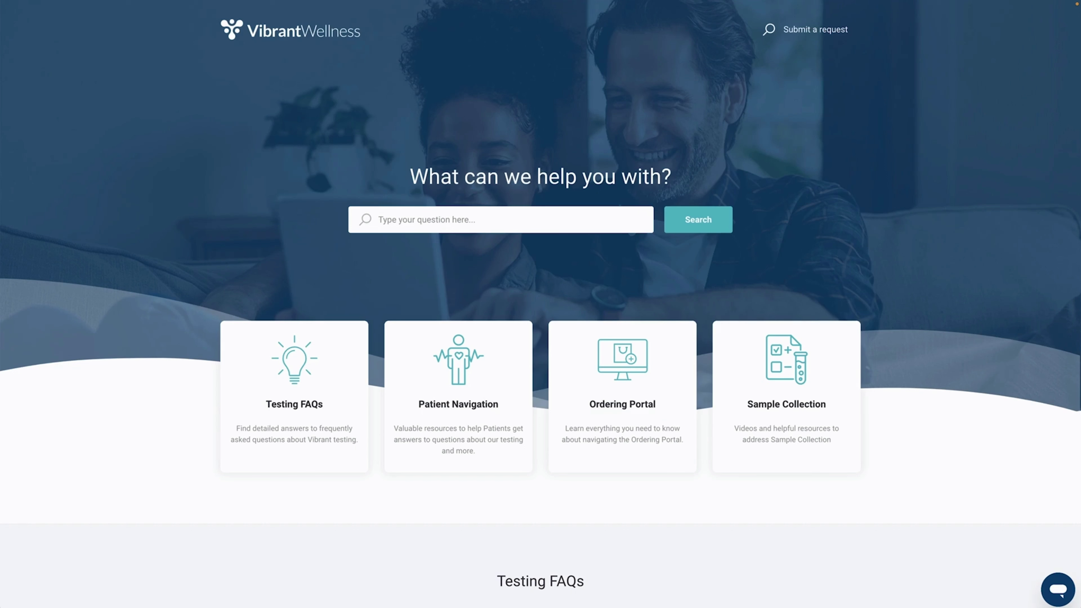
{"action": "left_click", "coordinate": [316, 386]}
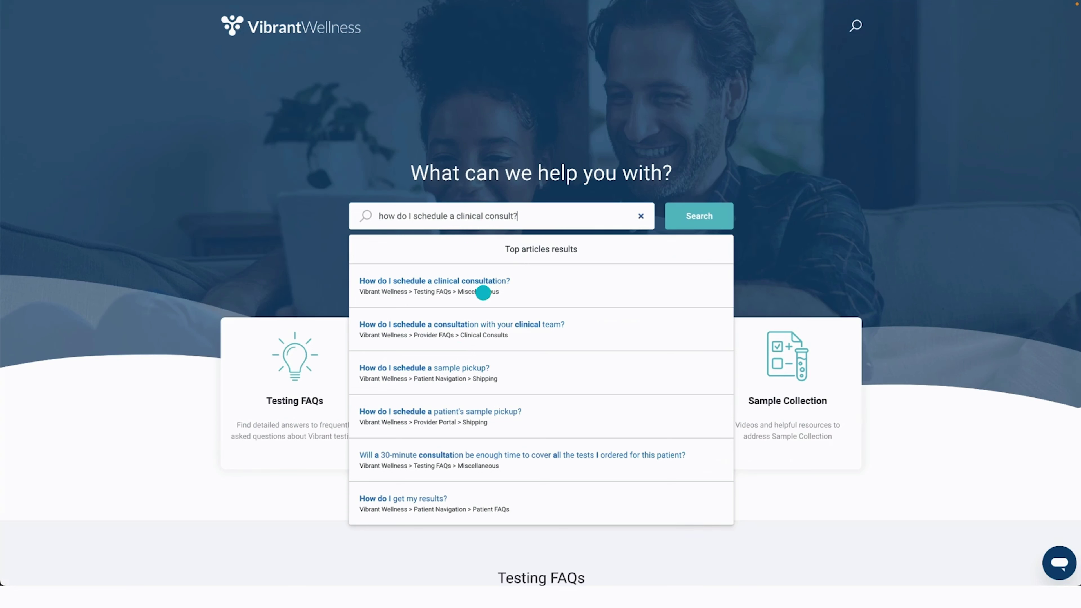
{"action": "left_click", "coordinate": [483, 292]}
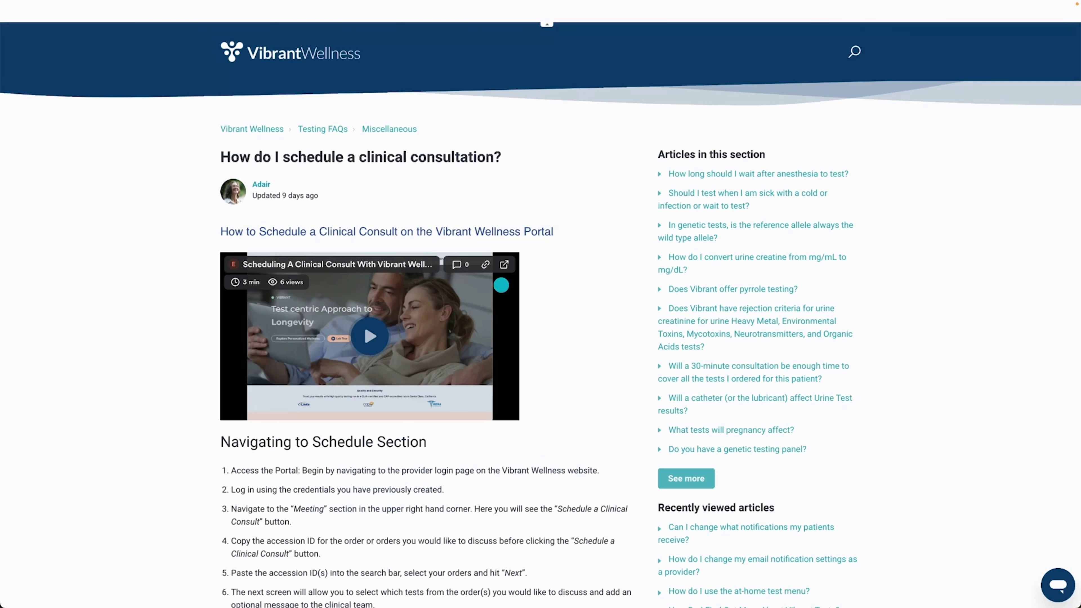
{"action": "left_click", "coordinate": [300, 55]}
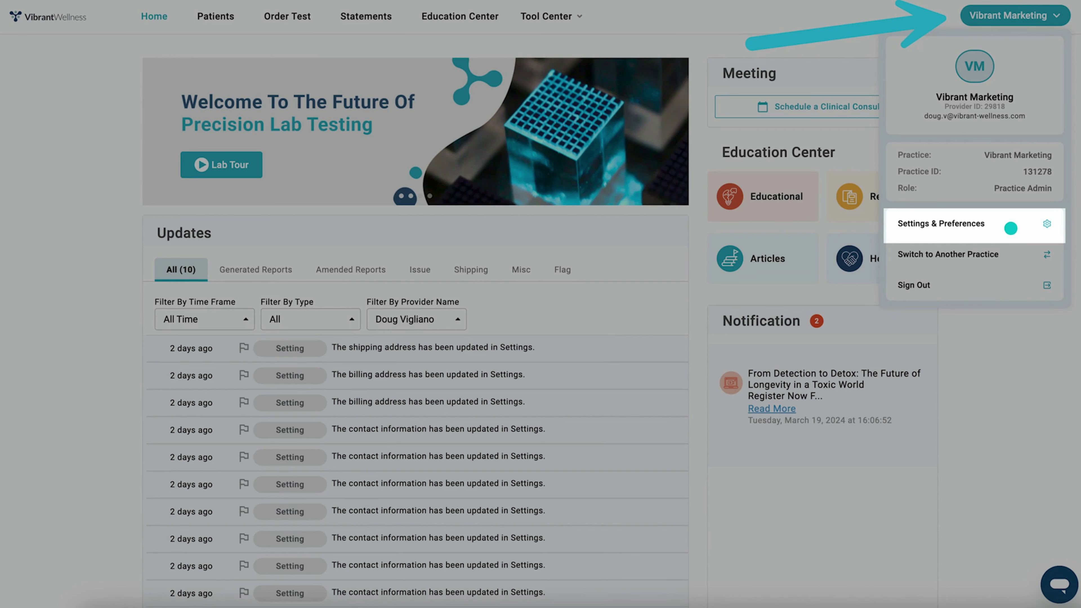
Open the account's Settings & Preferences
{"action": "left_click", "coordinate": [1008, 228]}
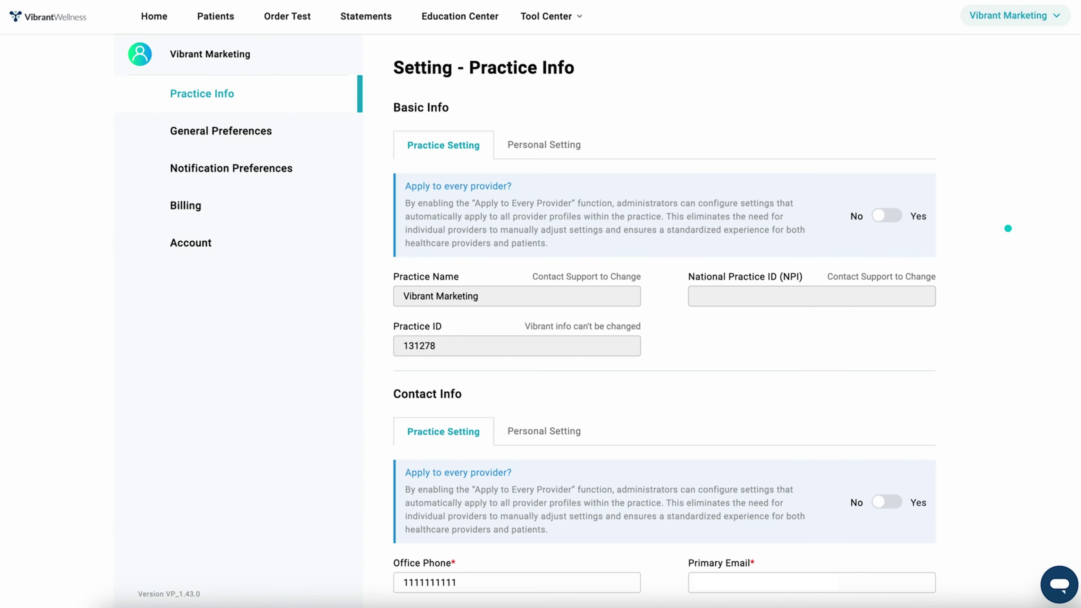